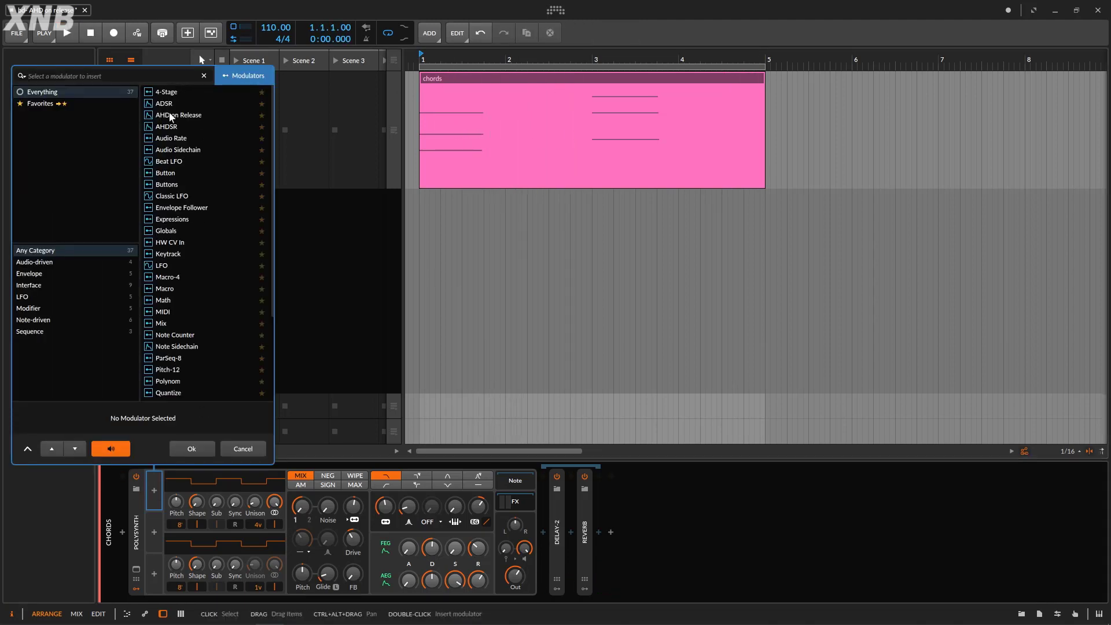
Add an AHD on Release modulator to the Polysynth, expand its envelope view and reselect the chords track.
click(171, 117)
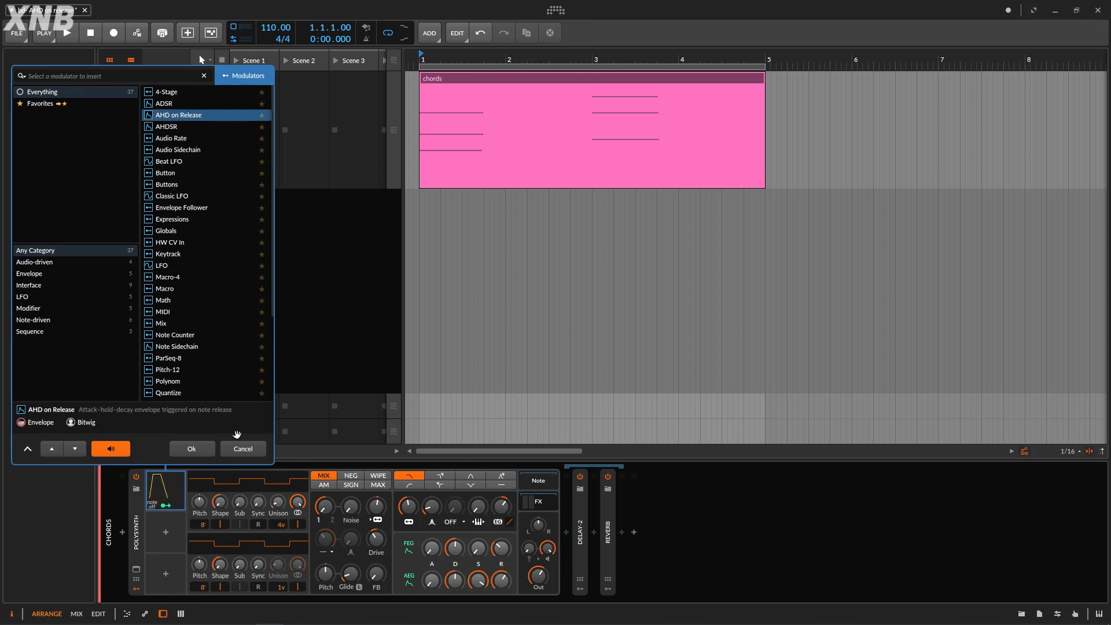
click(194, 448)
click(172, 490)
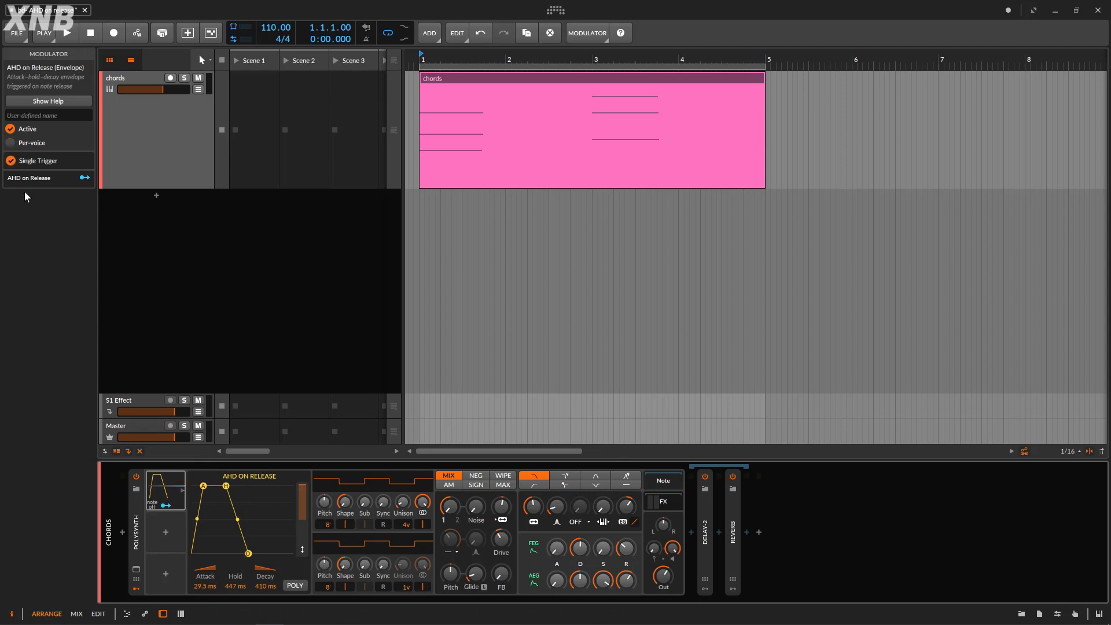
click(143, 138)
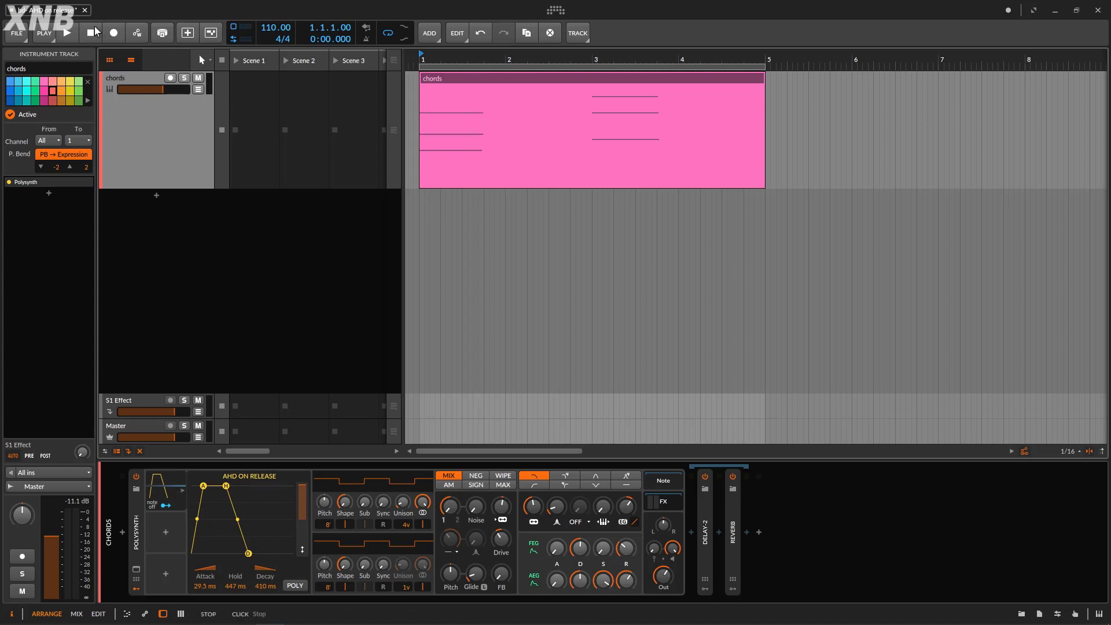
Play the chords and set the AHD on Release envelope's attack to 1.00 ms and hold to 209 ms.
key(space)
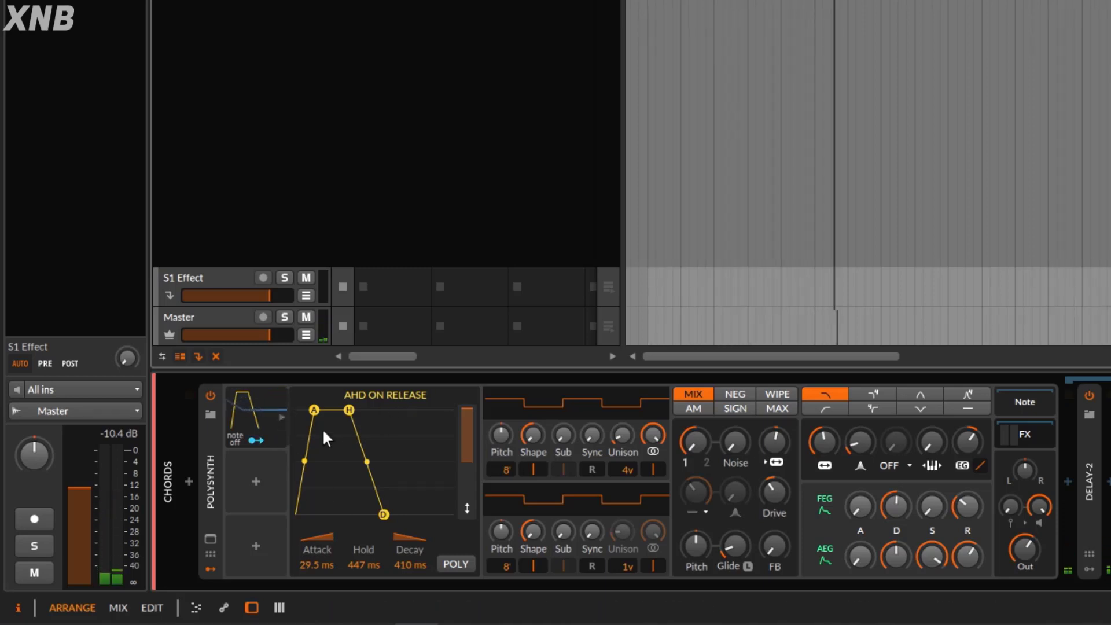
mouse_move(312, 566)
mouse_down()
mouse_move(312, 596)
mouse_move(312, 566)
mouse_up()
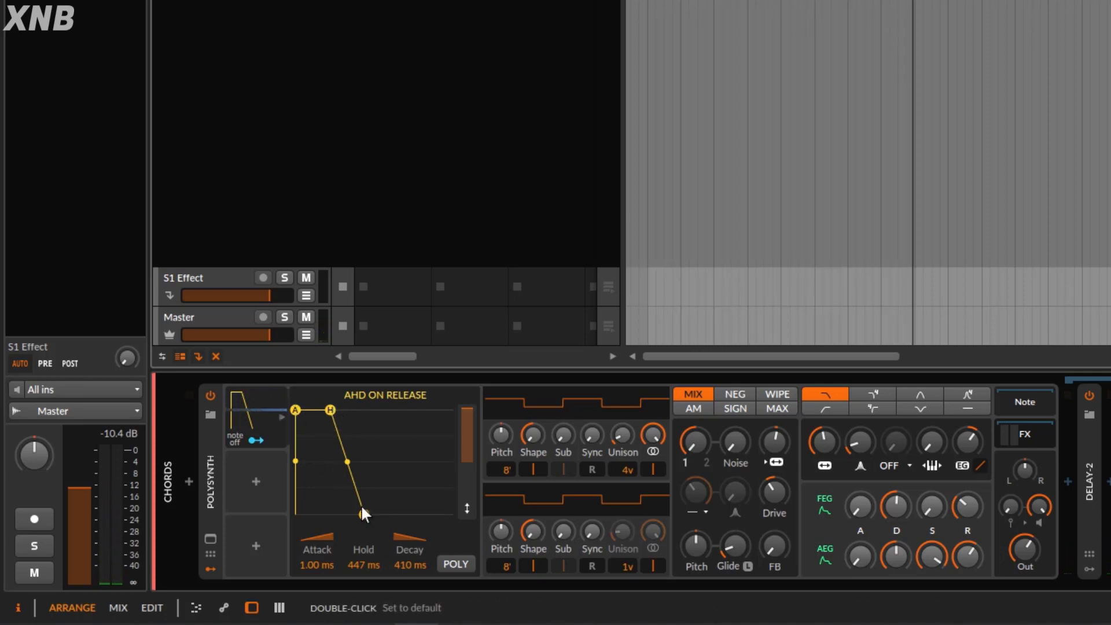
drag(364, 564, 363, 509)
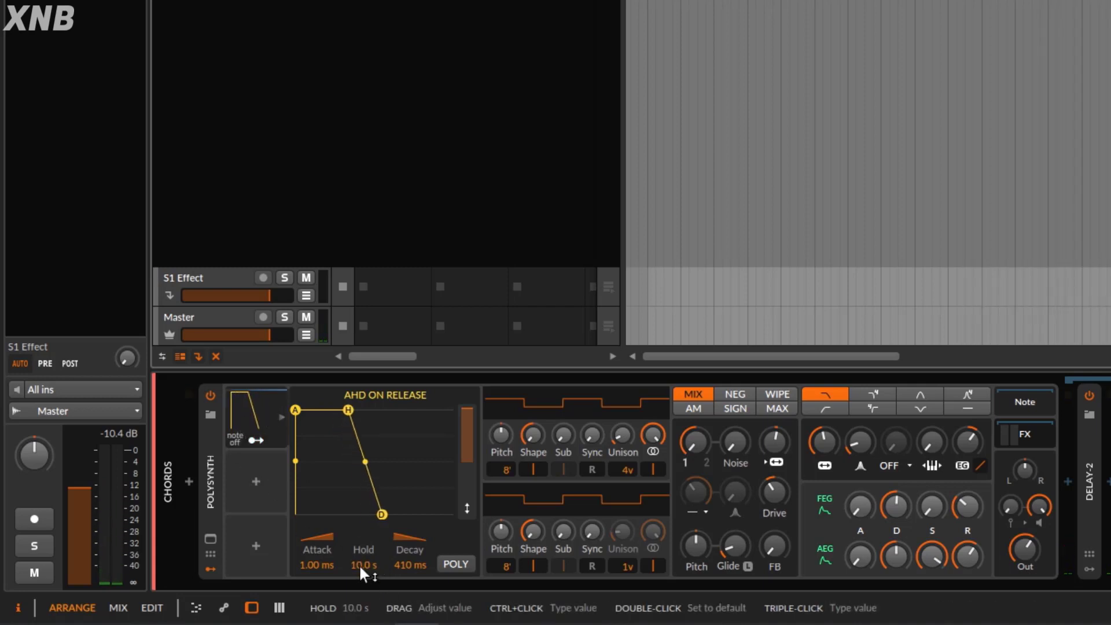
drag(357, 564, 356, 591)
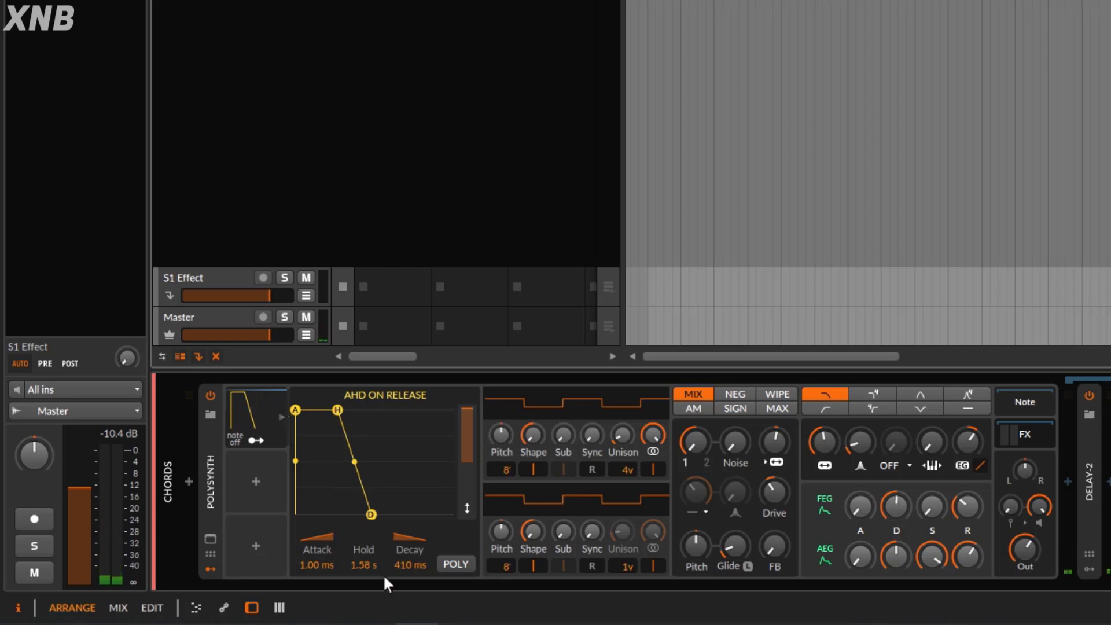
drag(357, 559, 357, 583)
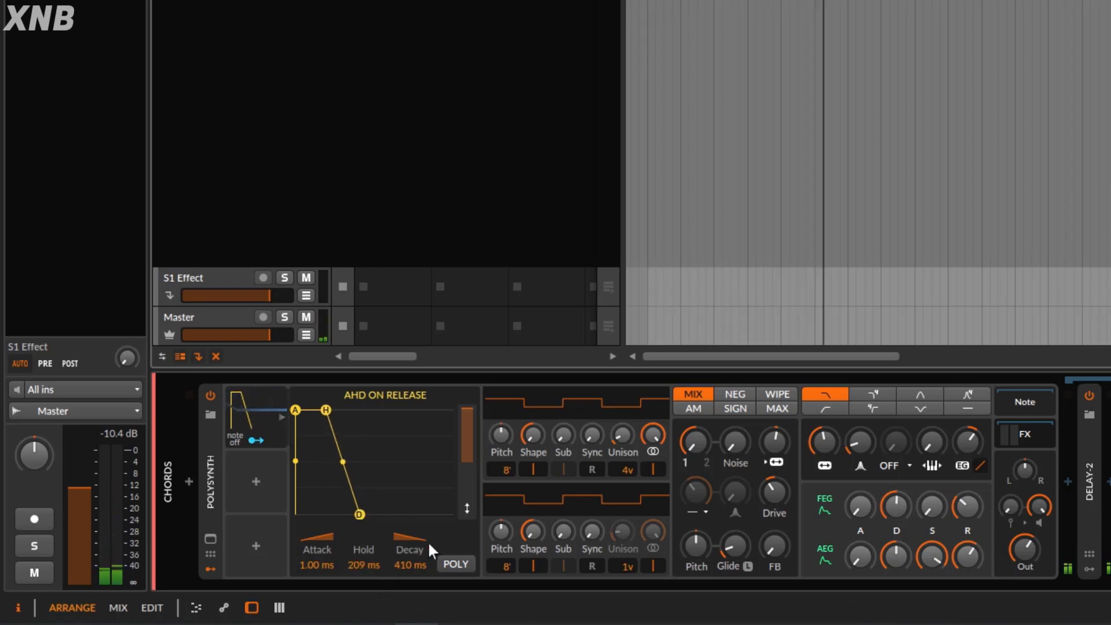
Try a 10.0 s decay on the release envelope, then set decay to 88.1 ms and attack to 60.3 ms.
mouse_move(412, 566)
mouse_down()
mouse_move(411, 532)
mouse_move(409, 561)
mouse_up()
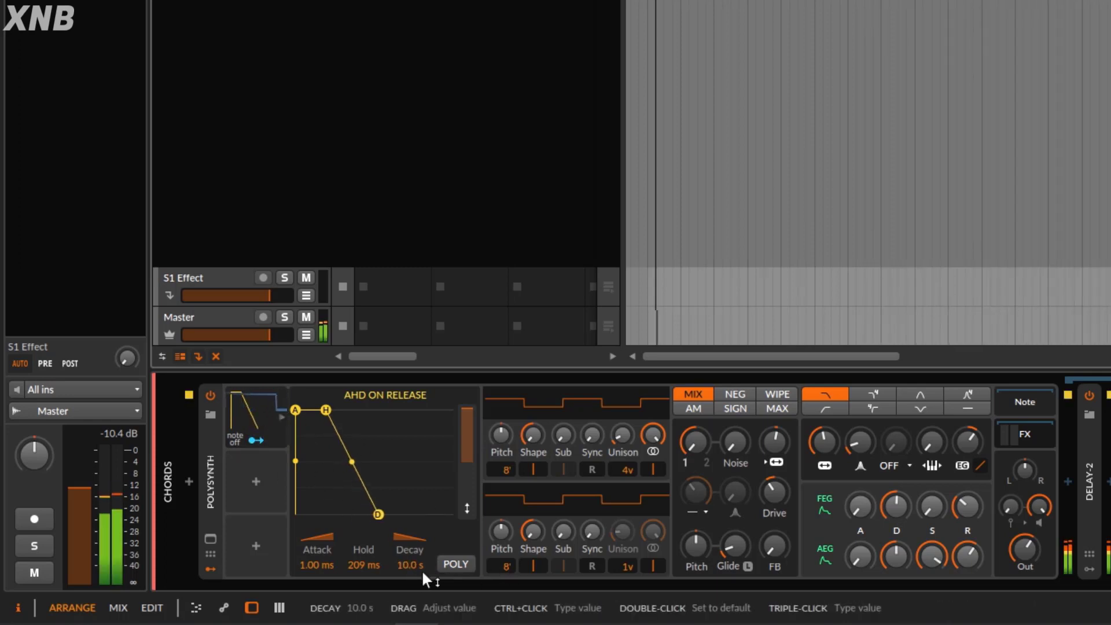
drag(410, 564, 410, 596)
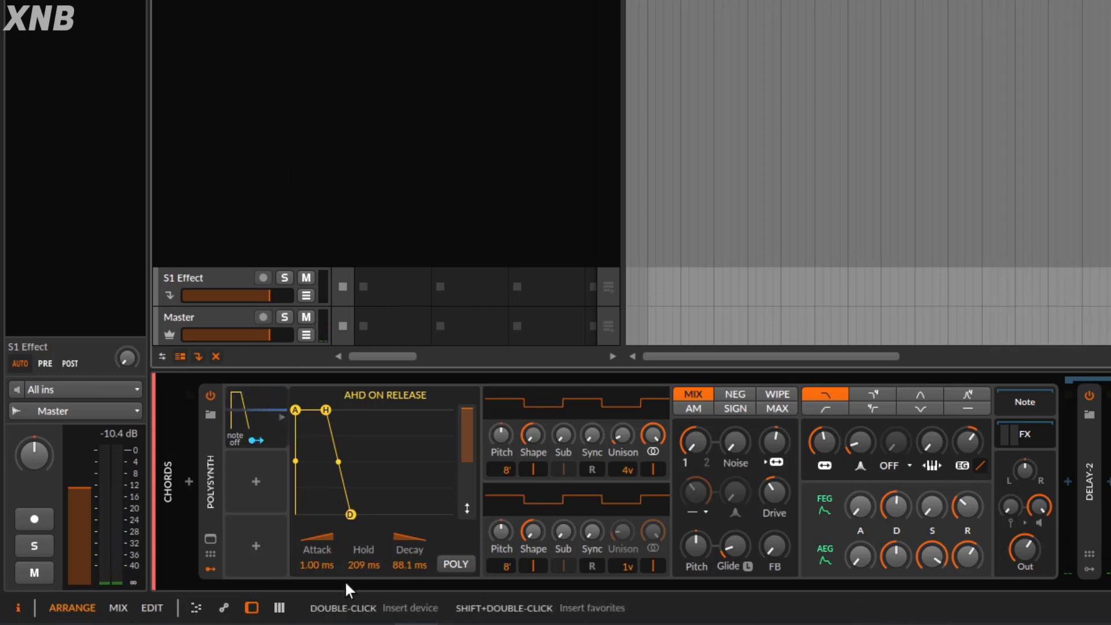
drag(325, 564, 318, 555)
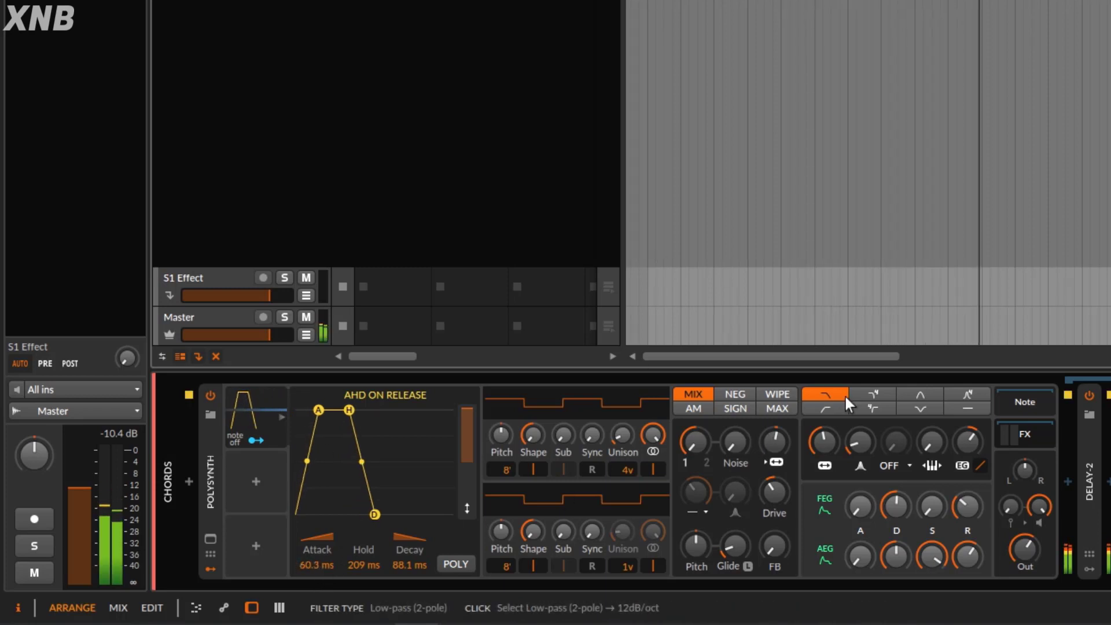
Lower the Polysynth filter frequency to 107 Hz and map AHD on Release to the filter frequency and resonance.
mouse_move(827, 436)
mouse_down()
mouse_move(827, 448)
mouse_move(828, 435)
mouse_up()
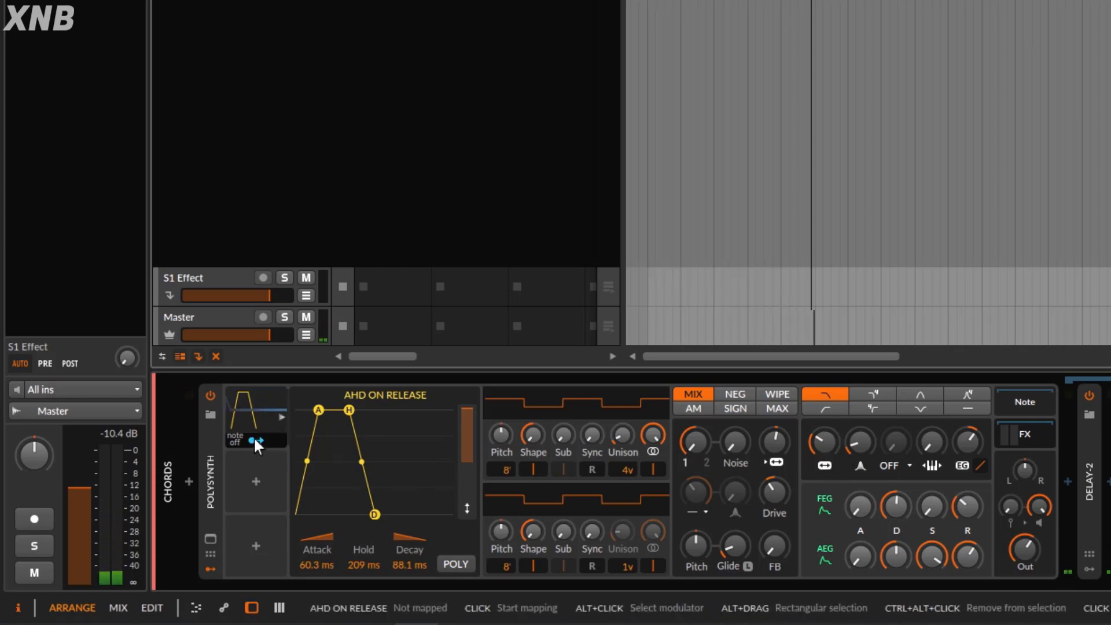
drag(249, 443, 855, 432)
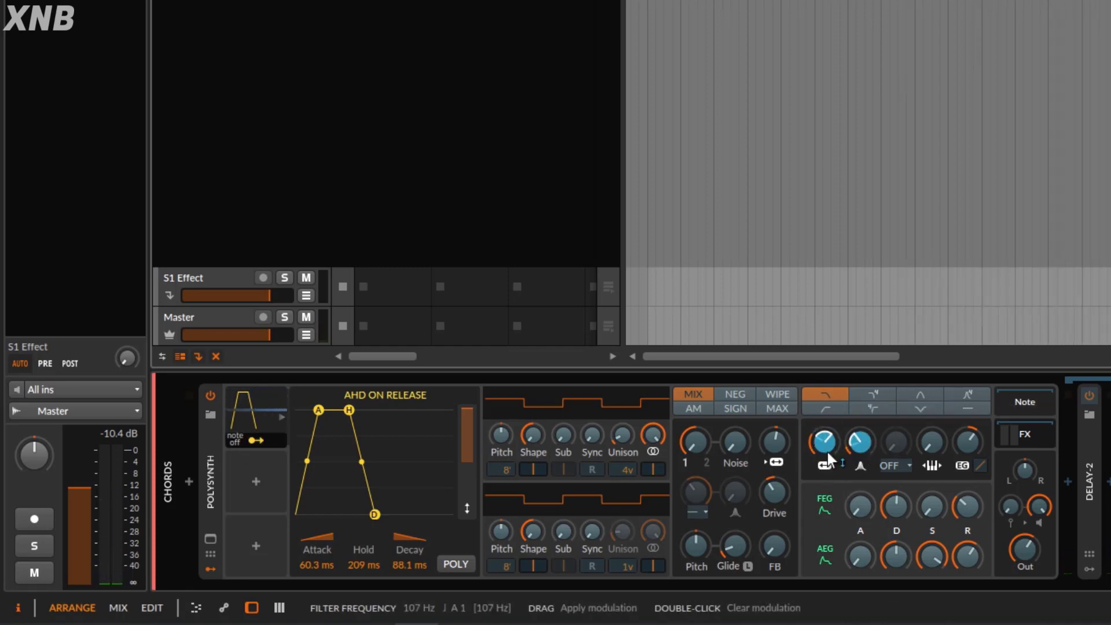
click(258, 440)
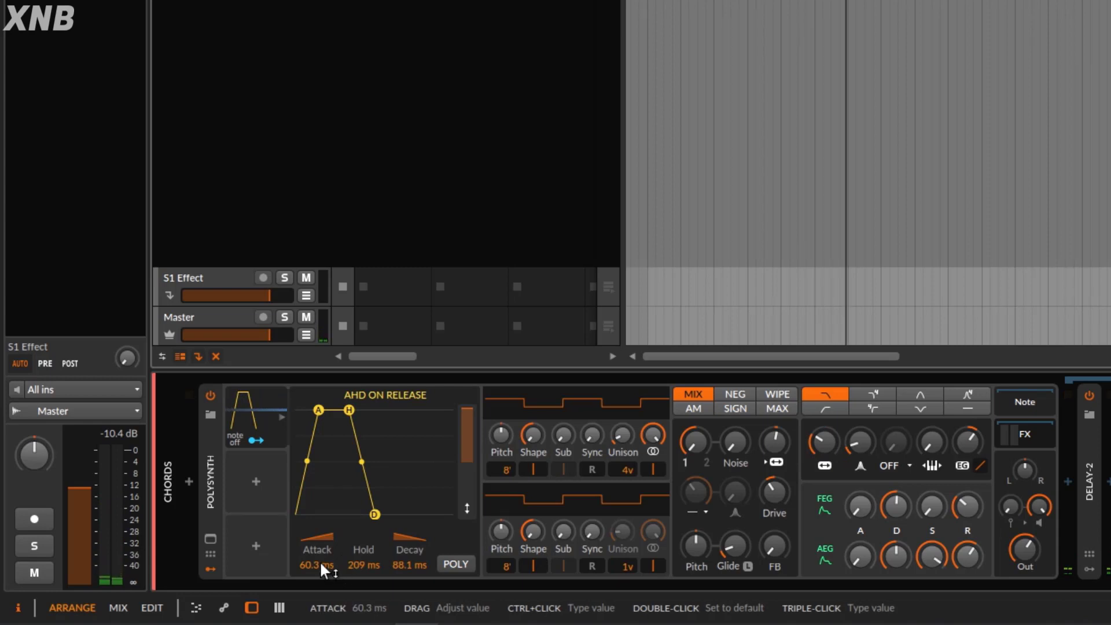
Set the release envelope's attack to 479 ms and both its hold and decay to 275 ms.
drag(321, 562, 320, 515)
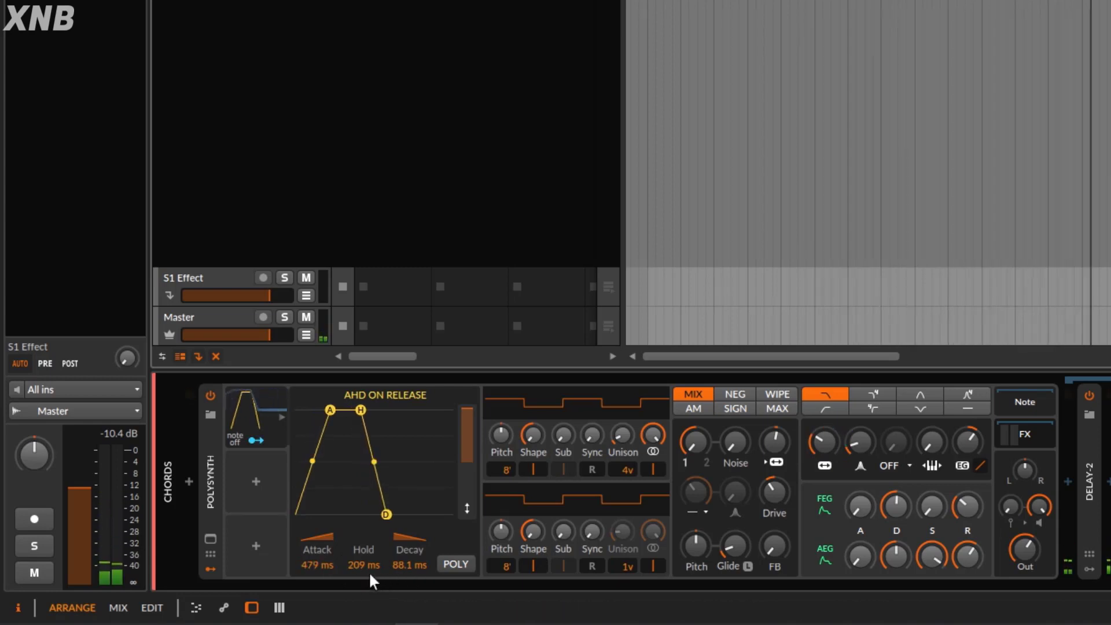
drag(407, 561, 406, 544)
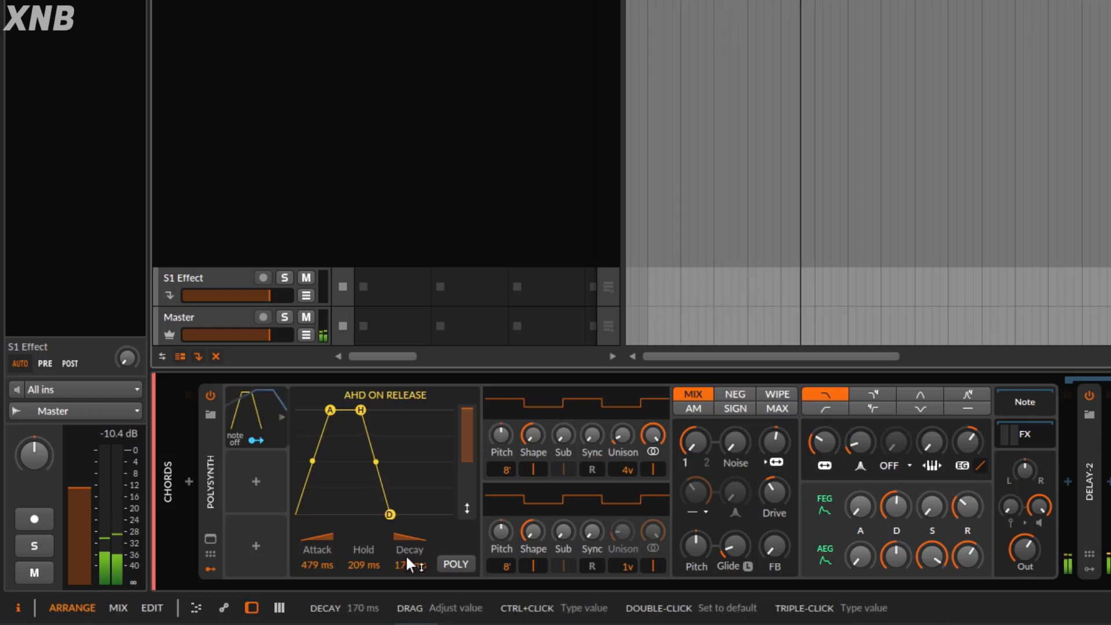
drag(381, 560, 408, 544)
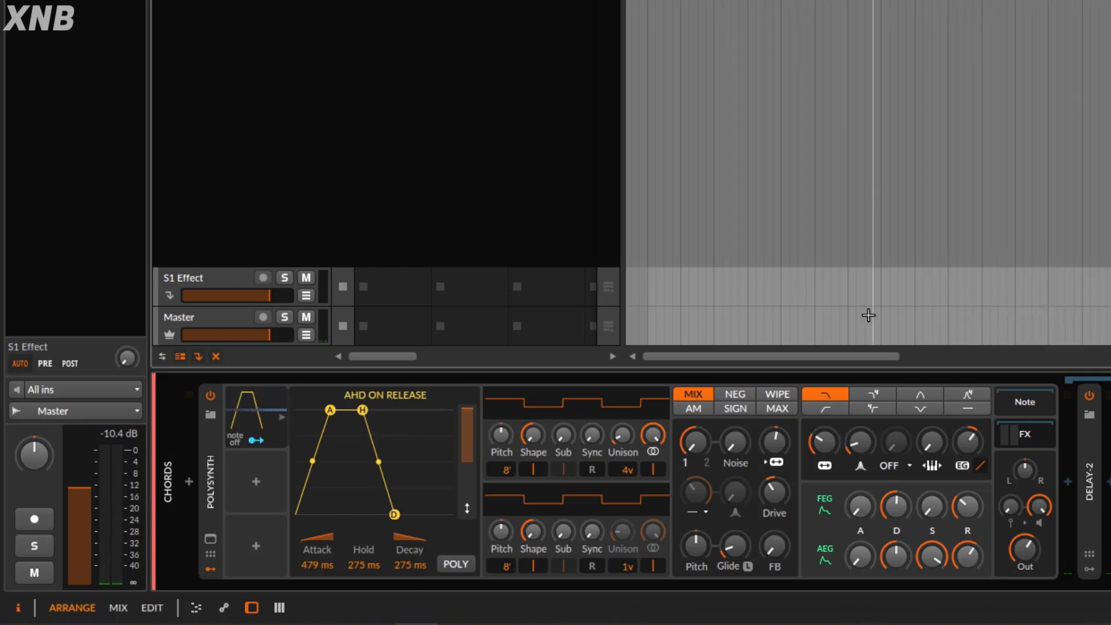
Try negative and partial amounts for the AHD on Release envelope, and return the amount to full.
mouse_move(824, 441)
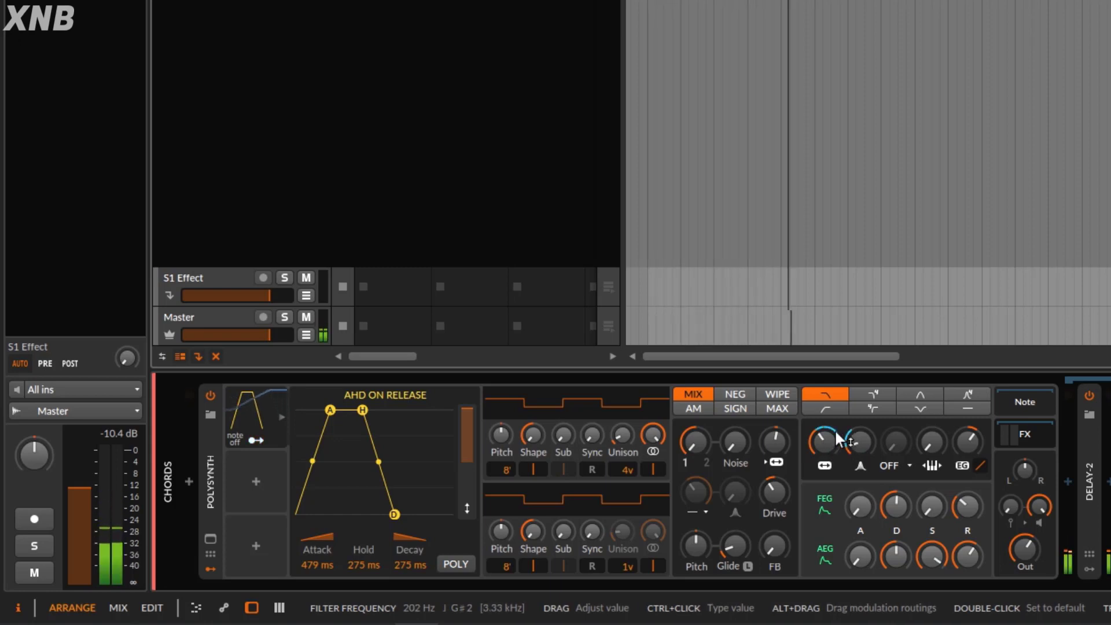
drag(466, 435, 465, 515)
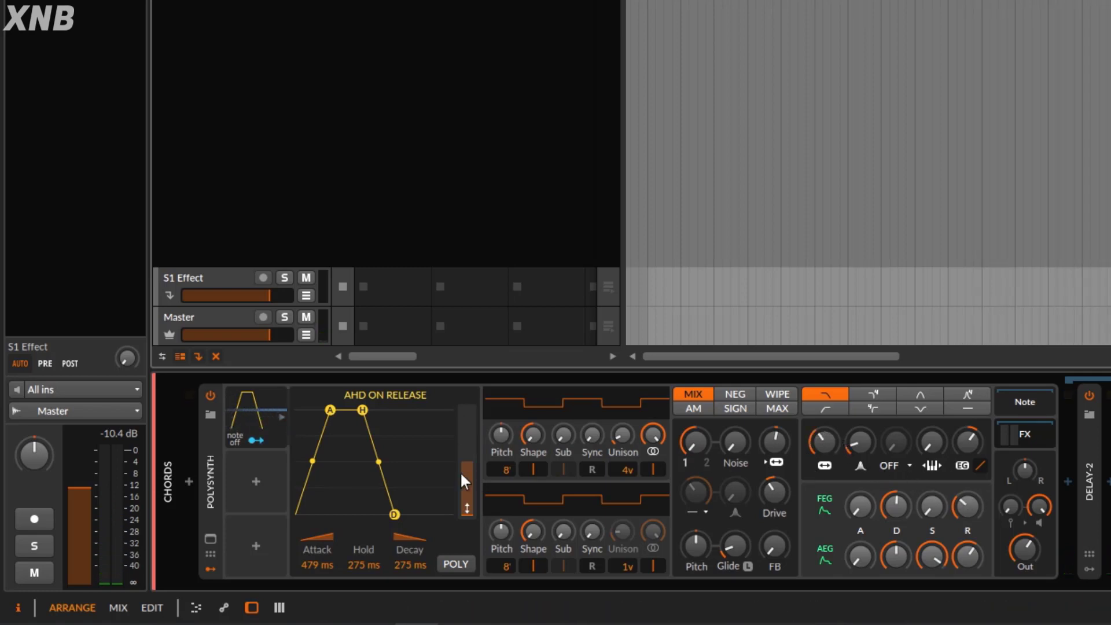
drag(468, 514, 469, 468)
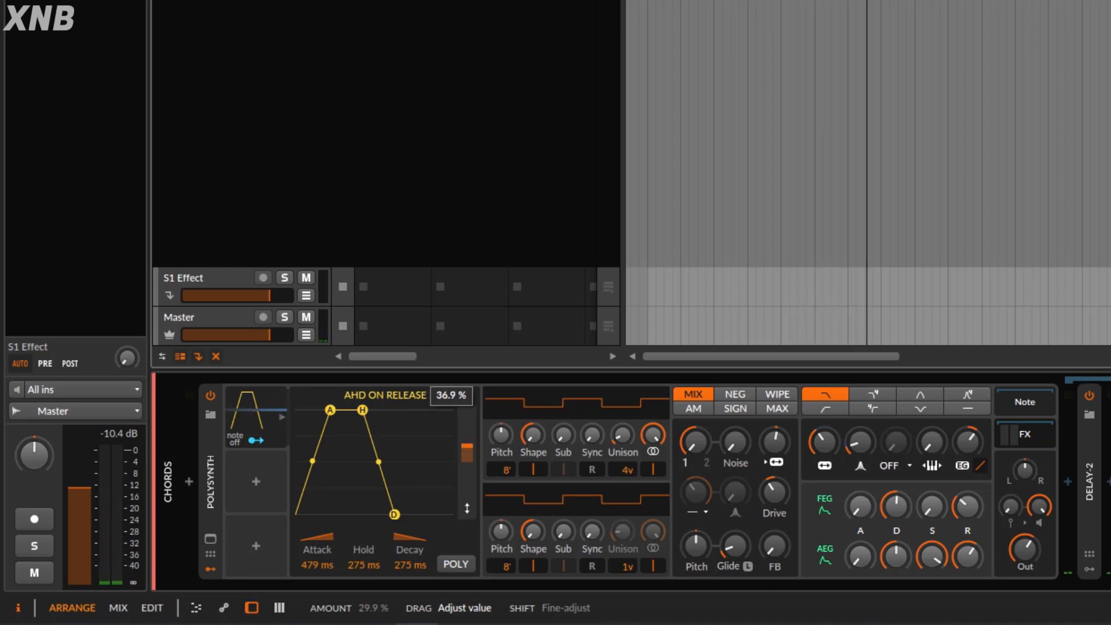
drag(465, 451, 466, 510)
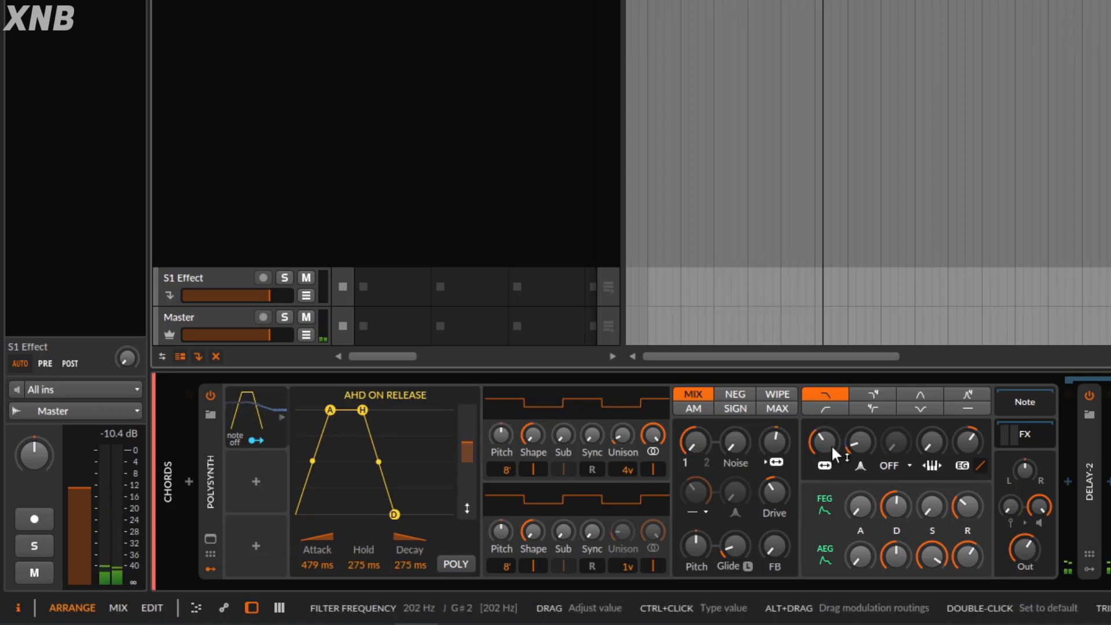
drag(467, 457, 468, 399)
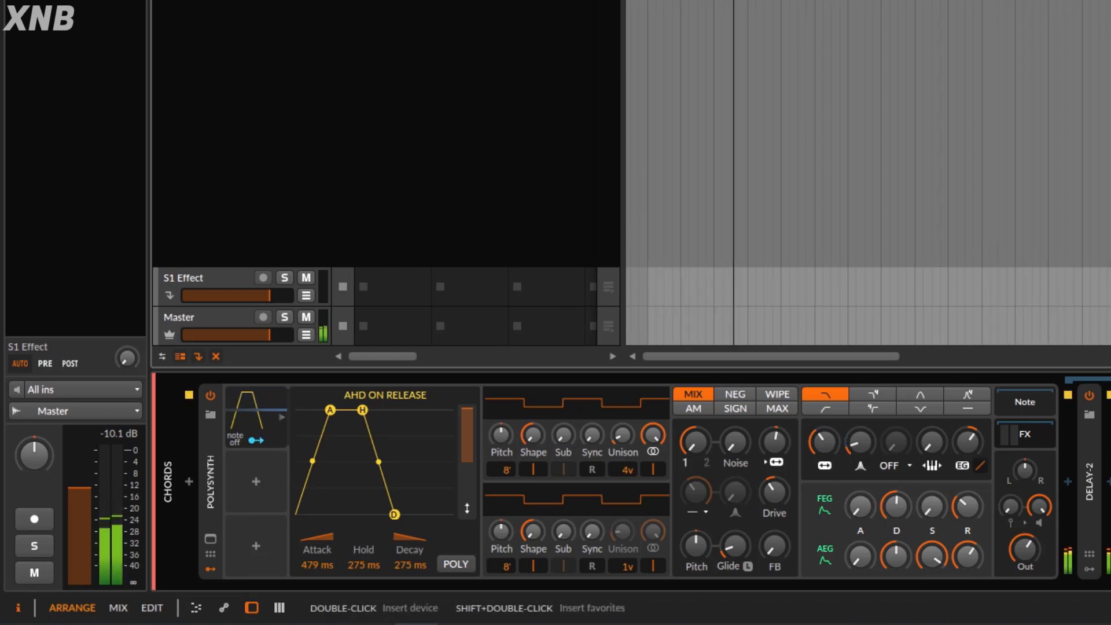
Map AHD on Release to the Mix and right Feedback of Delay-2 and to the Mix of the Reverb.
key(i)
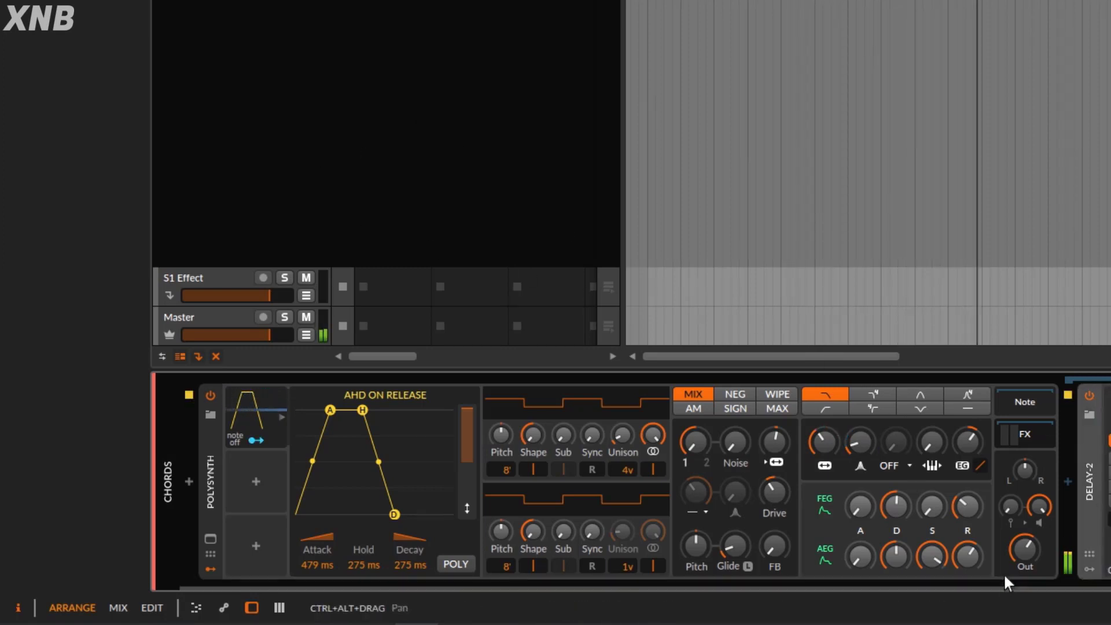
drag(1001, 581, 936, 582)
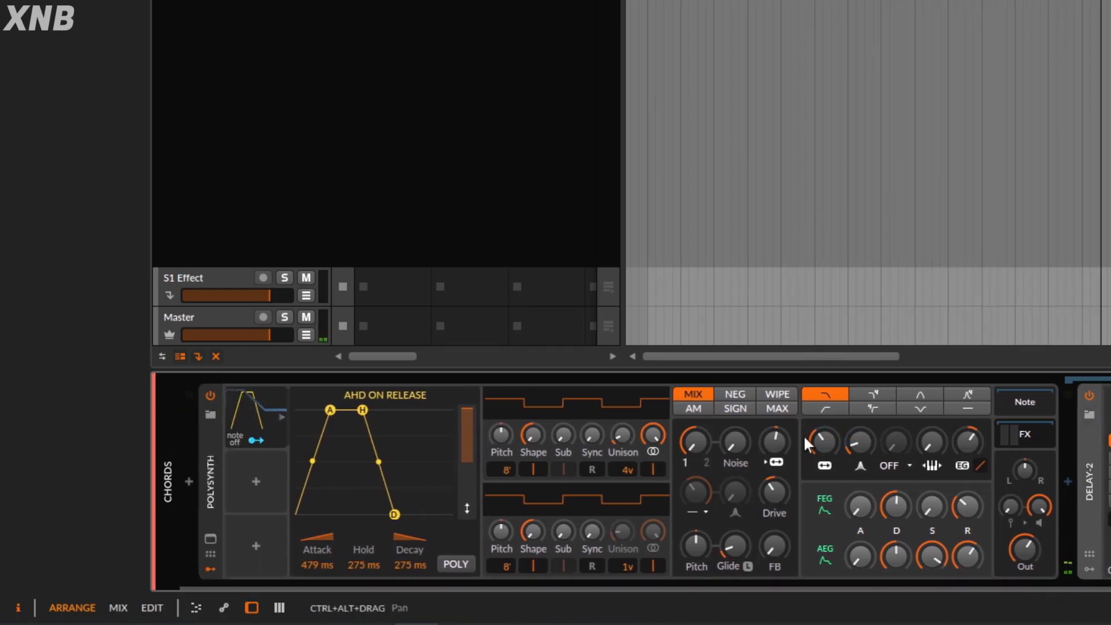
click(252, 440)
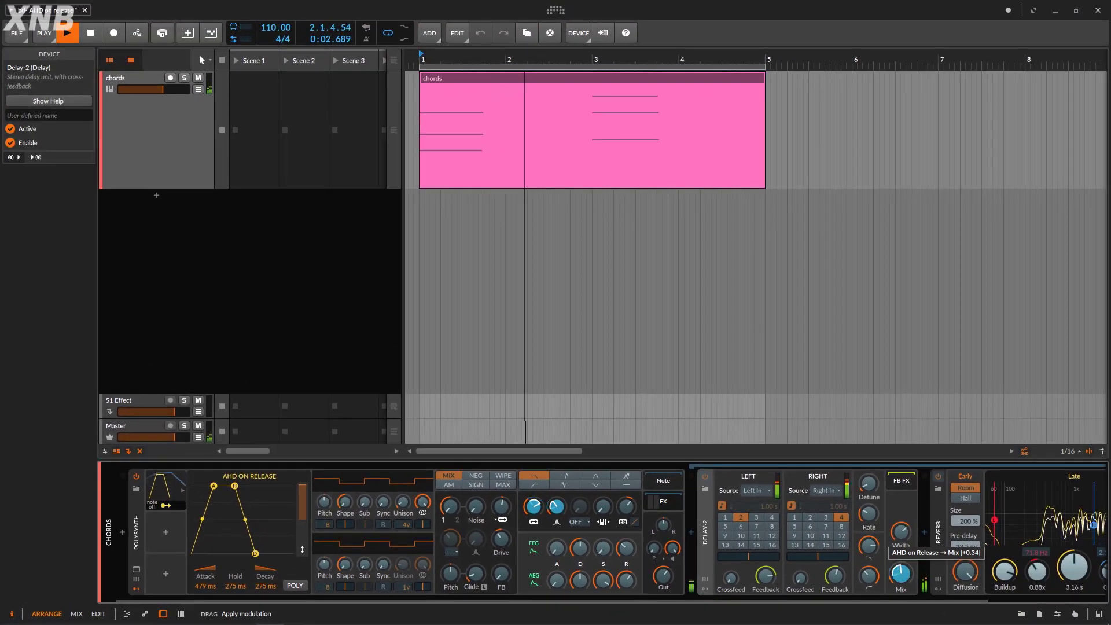
drag(900, 574, 901, 549)
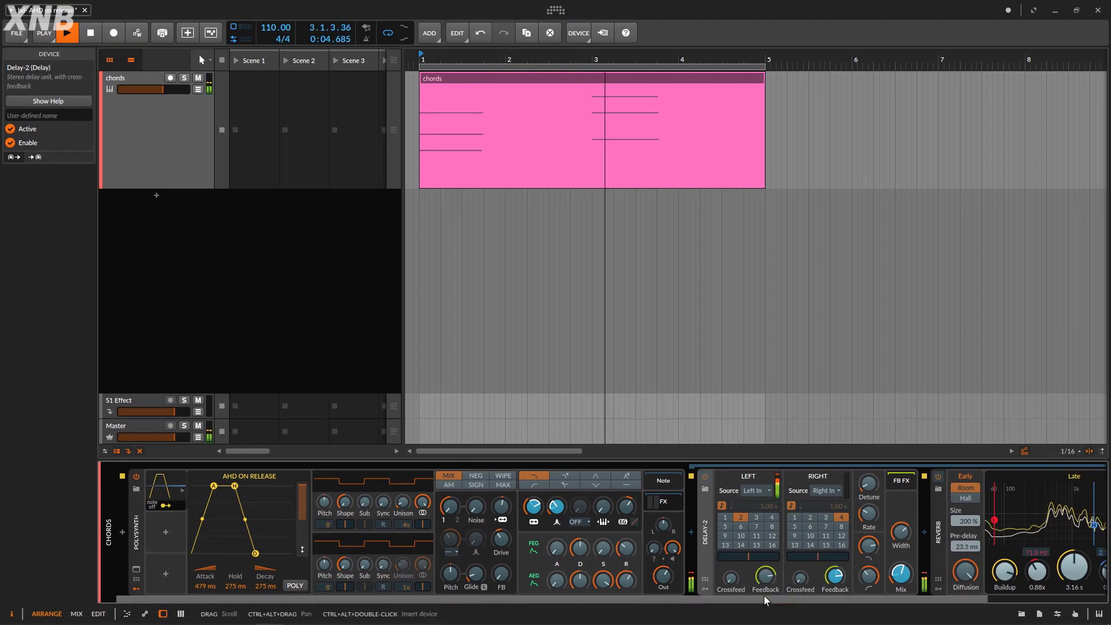
drag(734, 600, 1046, 518)
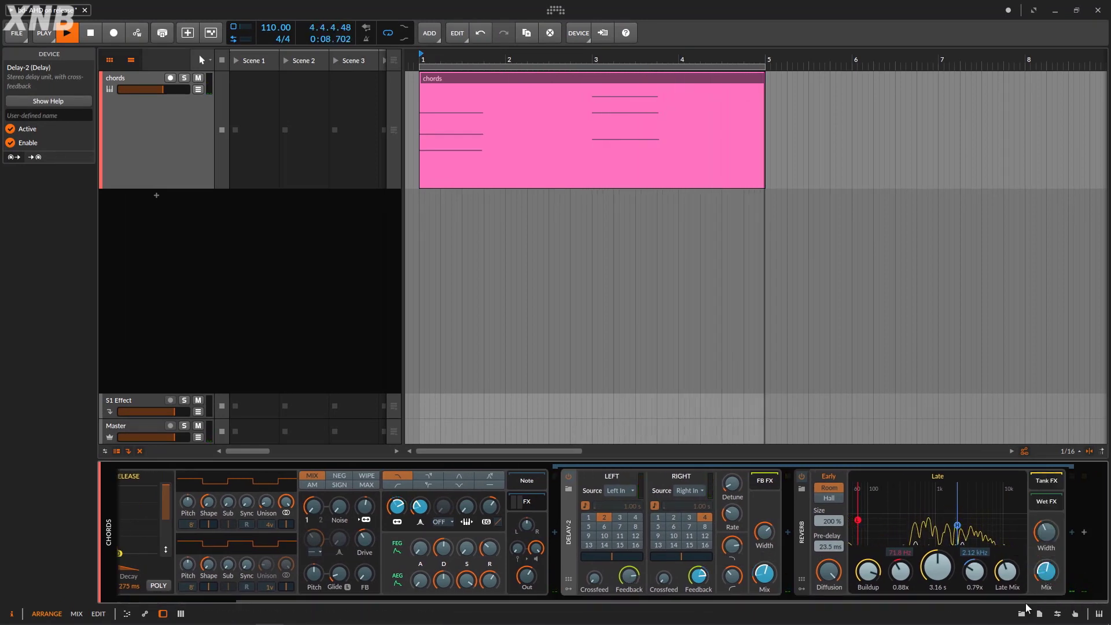
drag(1020, 602, 753, 618)
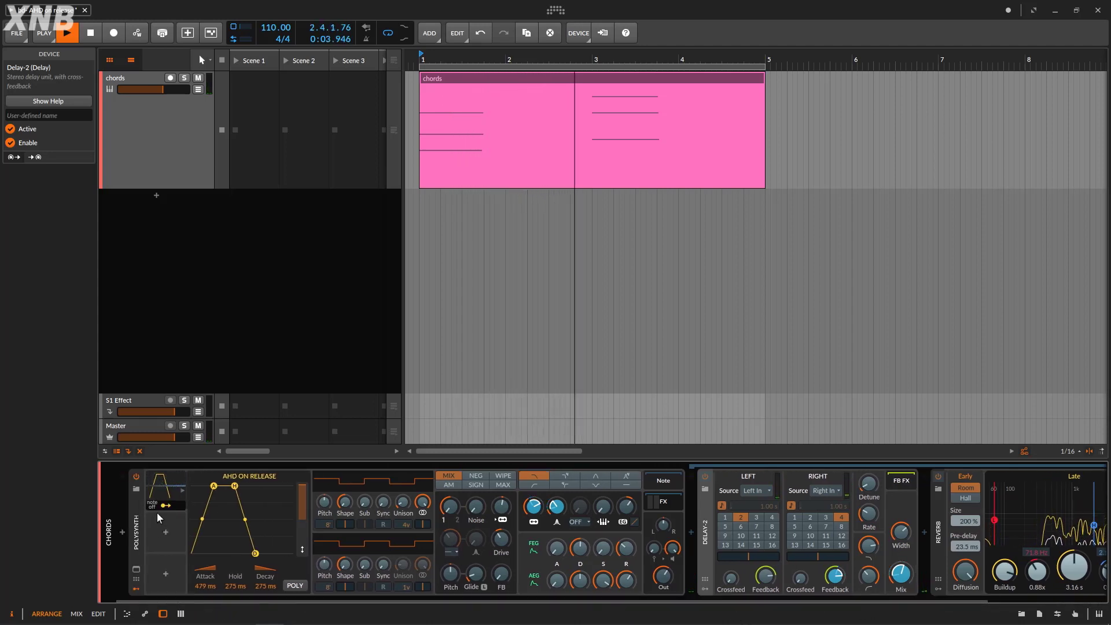
Lengthen the release envelope by setting its hold to 794 ms and its decay to 2.11 s.
drag(237, 585, 237, 478)
drag(240, 586, 240, 589)
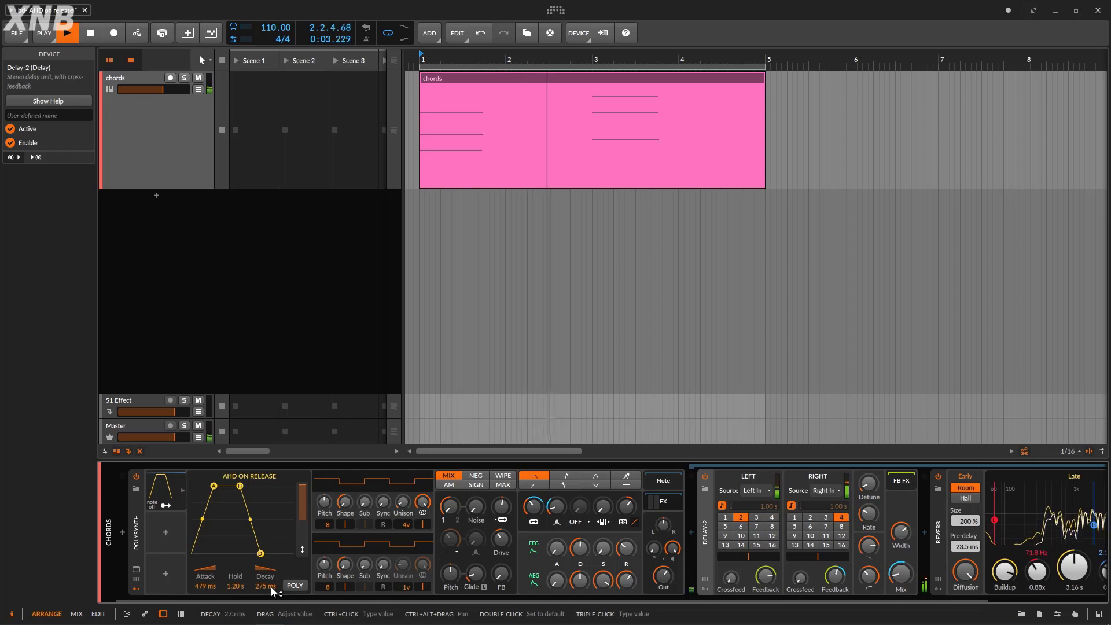
drag(260, 586, 239, 600)
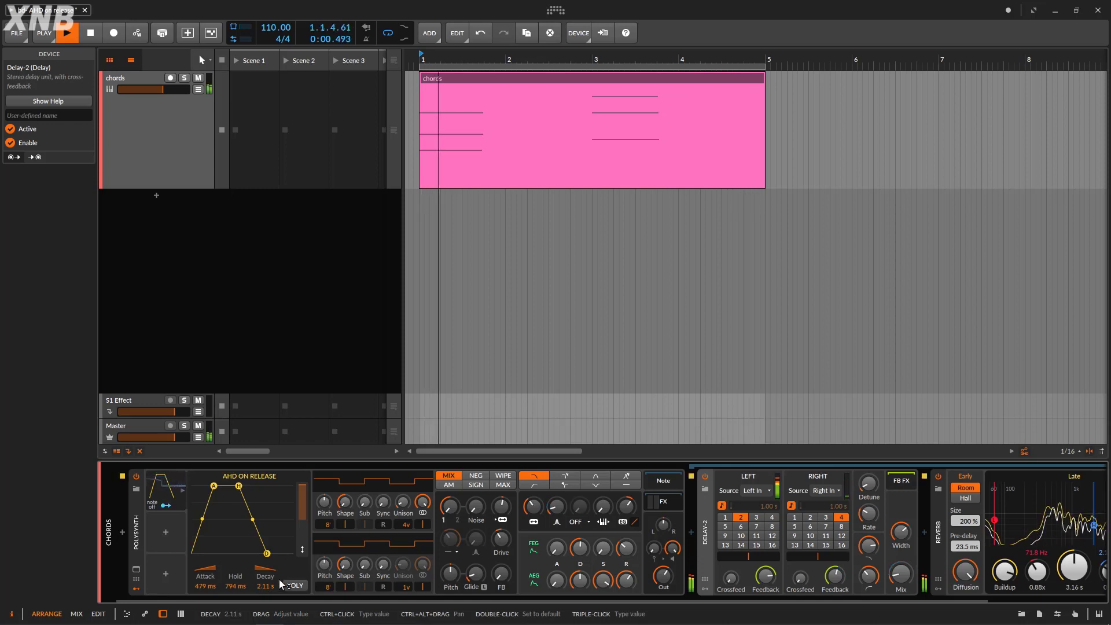
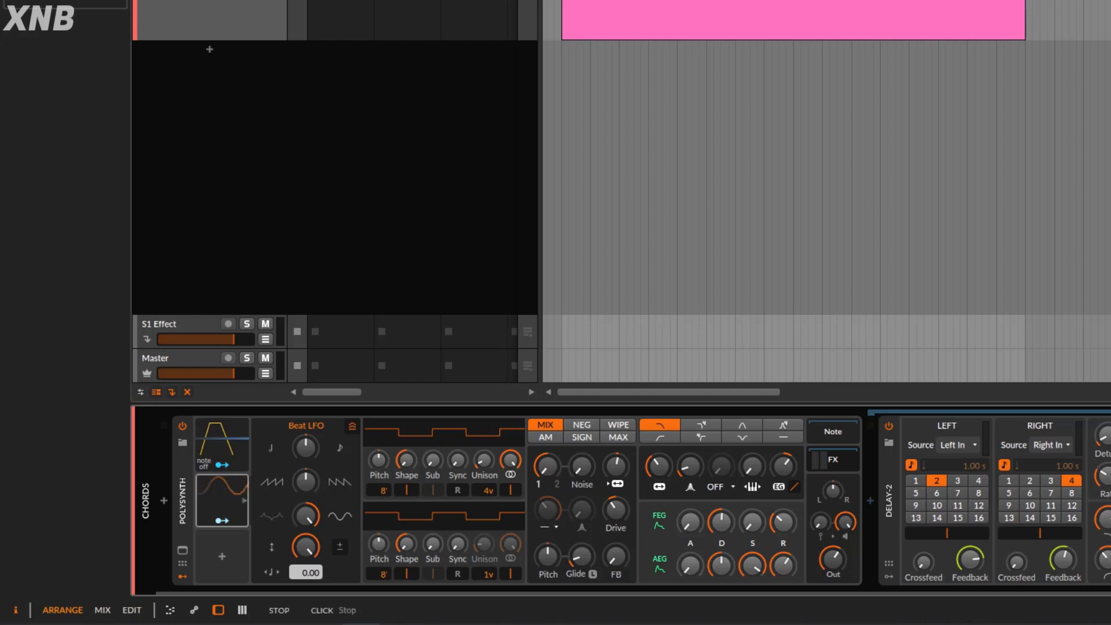
During playback, map the Beat LFO to oscillator 1's Sync (+6.600) and Unison (+0.143), Noise (+0.165), and Delay-2's Width (+0.405).
key(space)
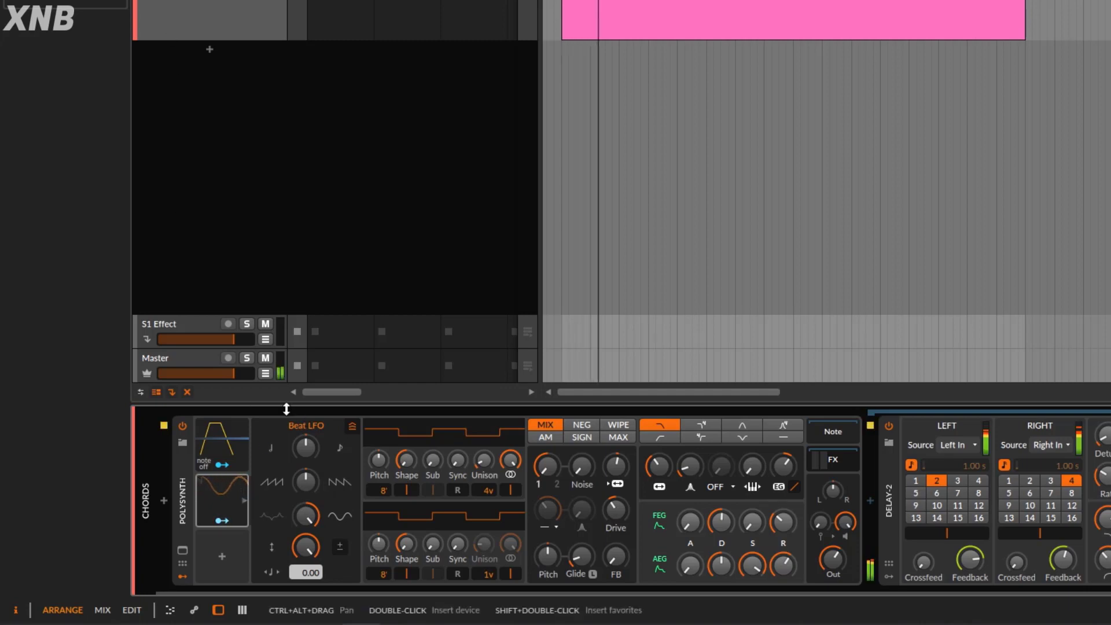
drag(220, 521, 457, 452)
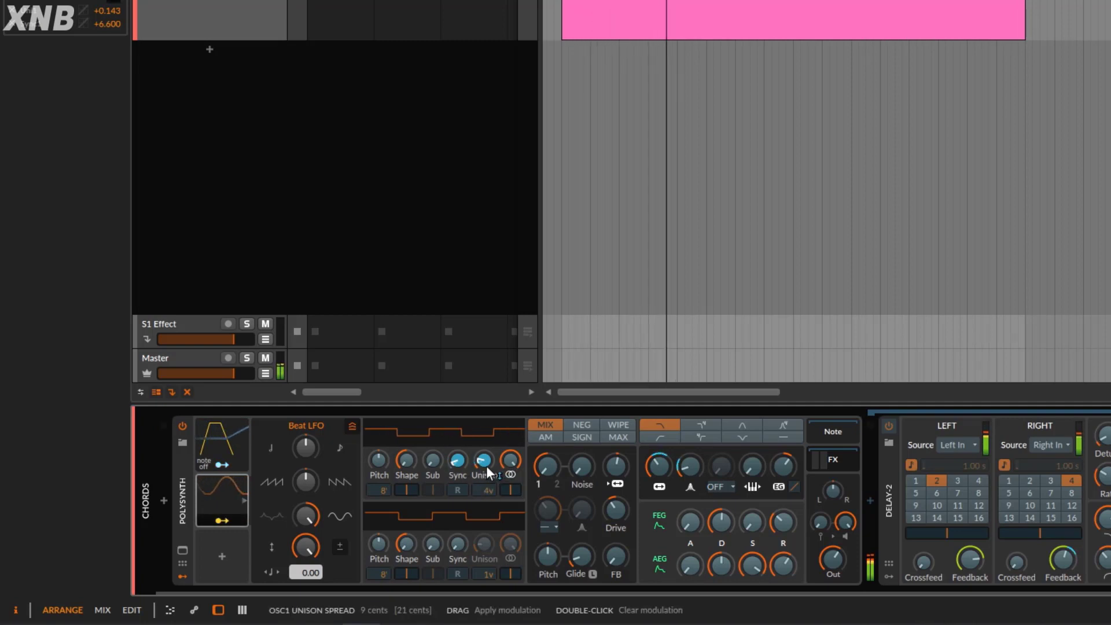
drag(581, 470, 581, 451)
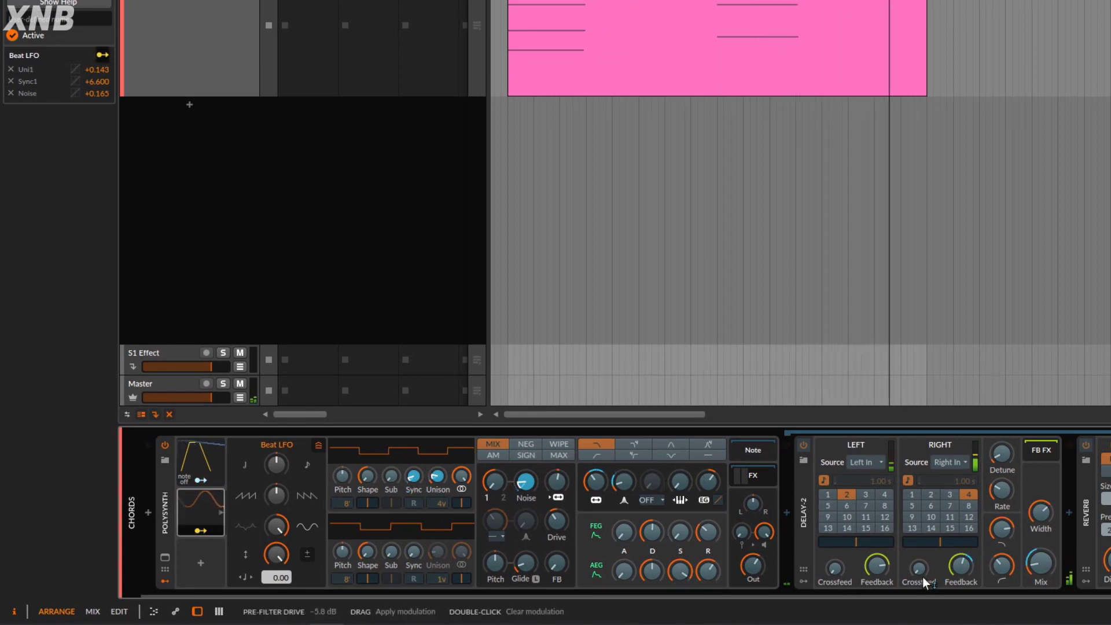
drag(1039, 515, 1040, 492)
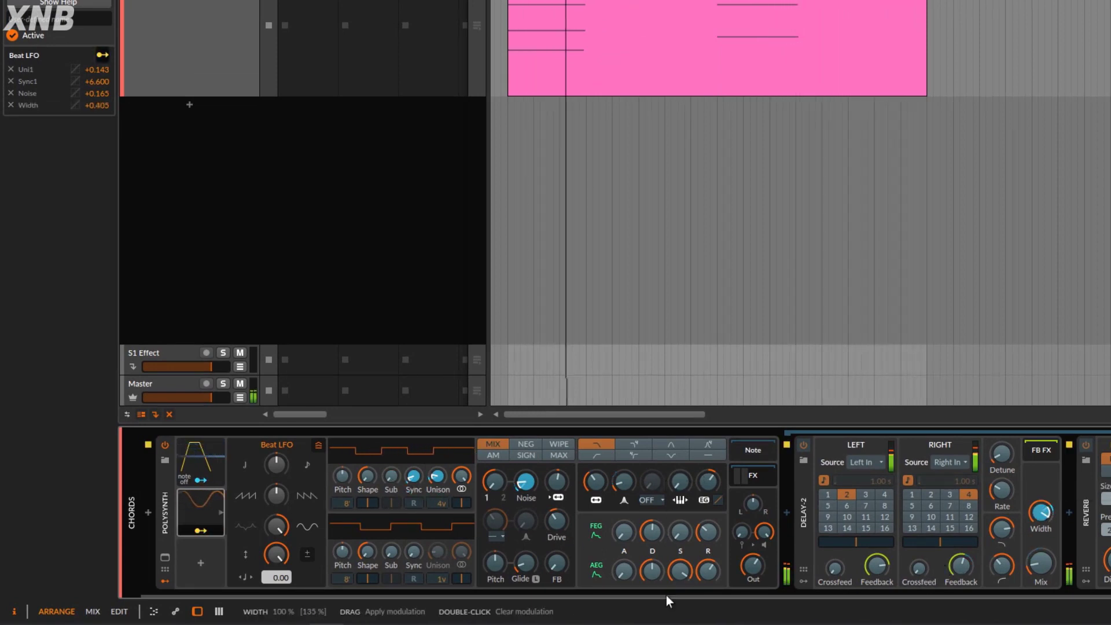
click(200, 530)
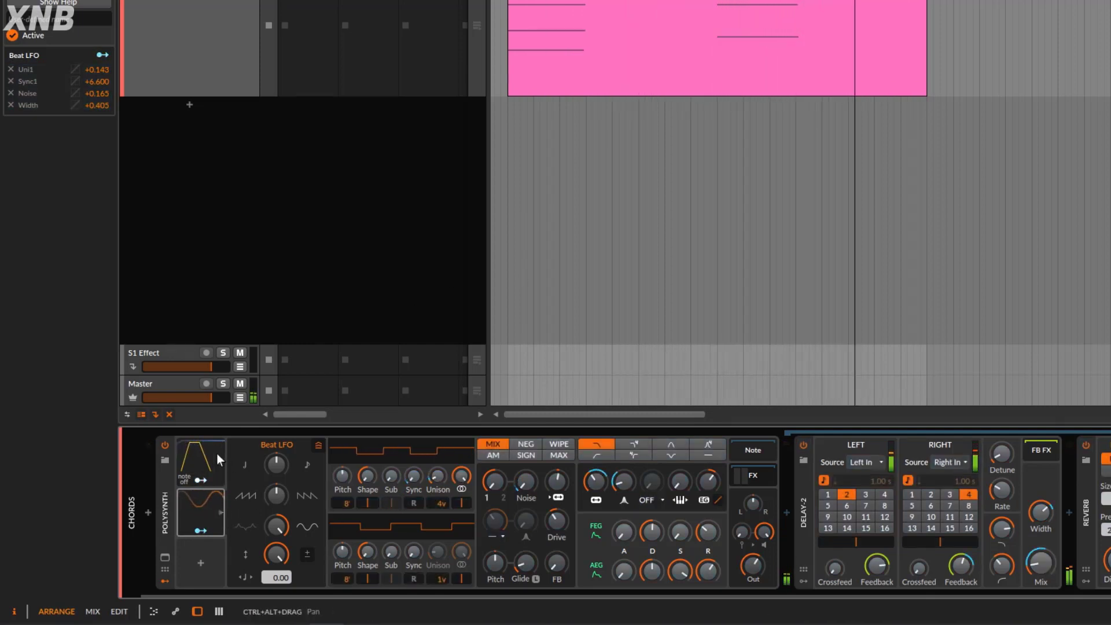
Set the Beat LFO's amount to 0% and map AHD on Release to that amount at +1.000.
click(202, 509)
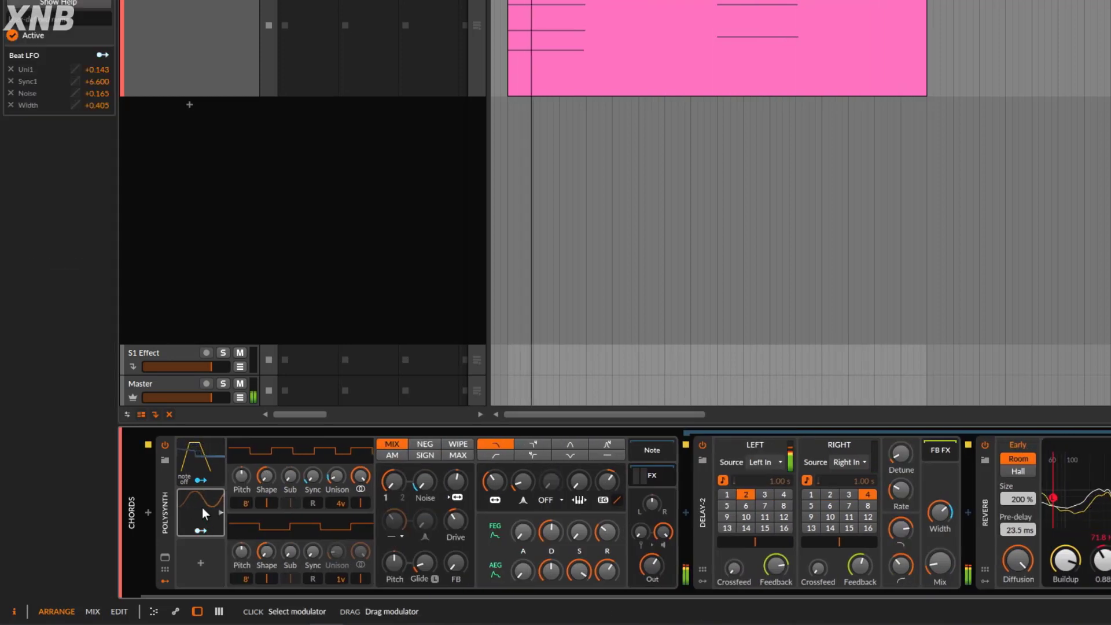
click(203, 508)
drag(279, 556, 279, 619)
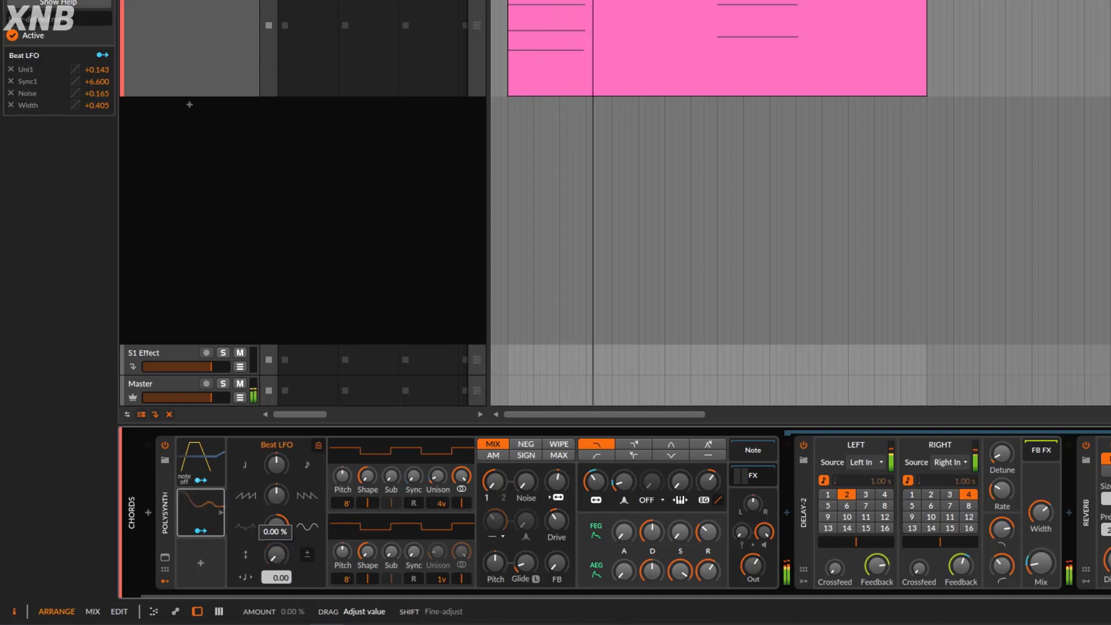
click(198, 482)
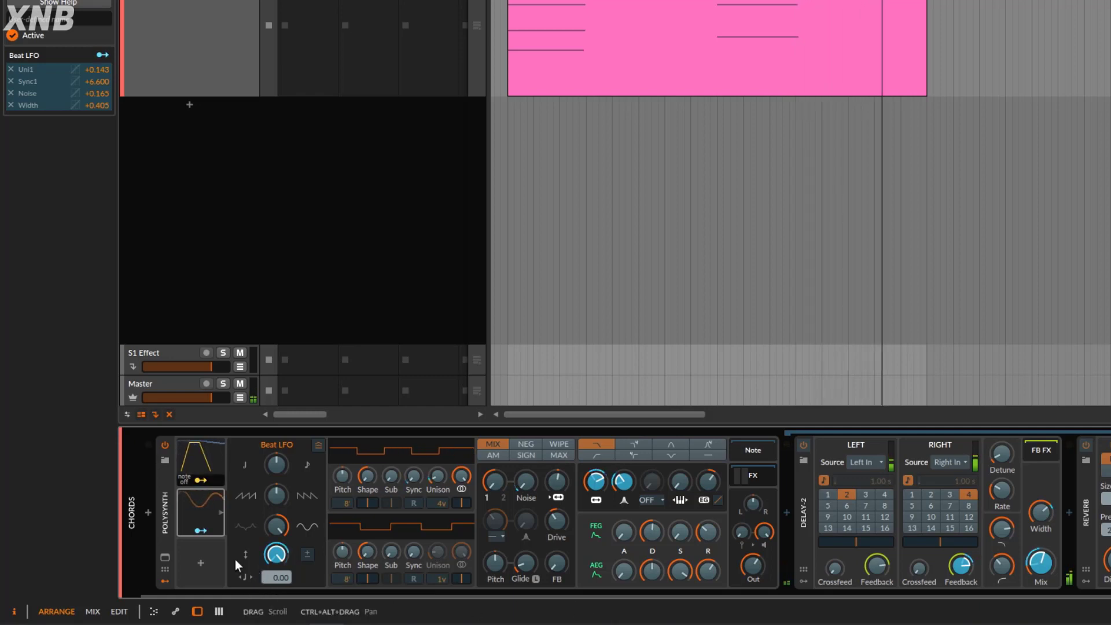
click(201, 529)
click(201, 529)
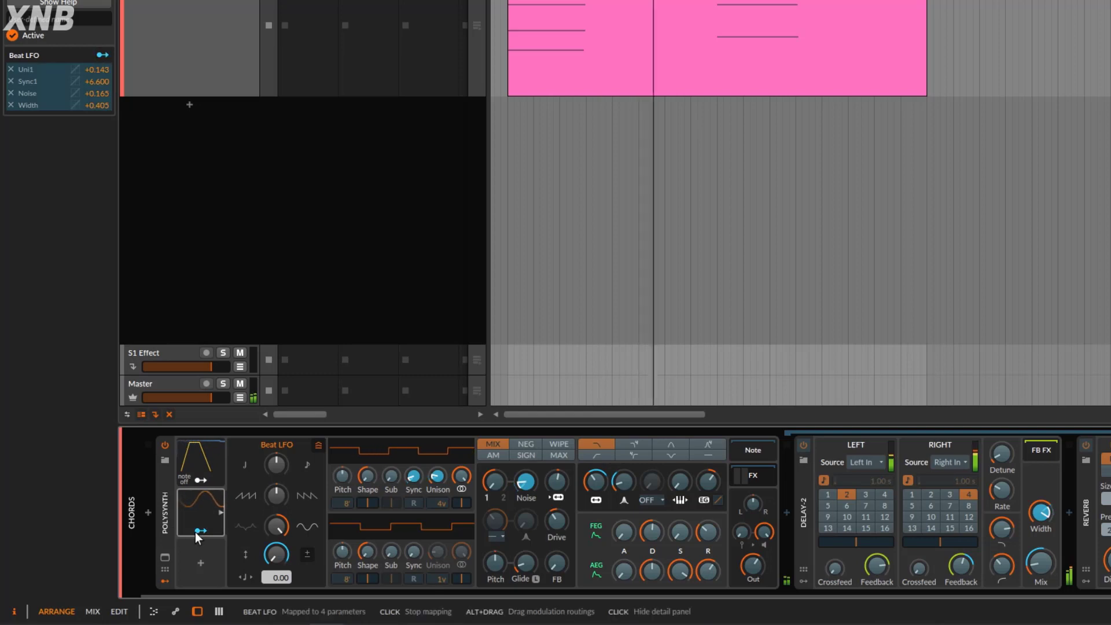
drag(758, 569, 758, 557)
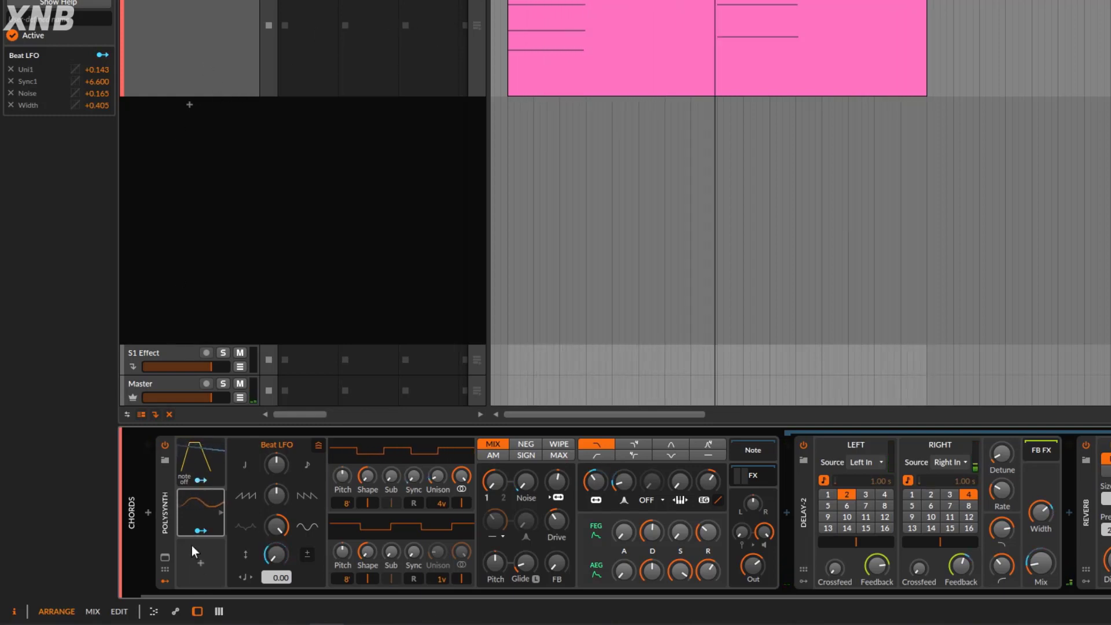
Add a Classic LFO modulator to the Polysynth and show its detail settings.
click(201, 559)
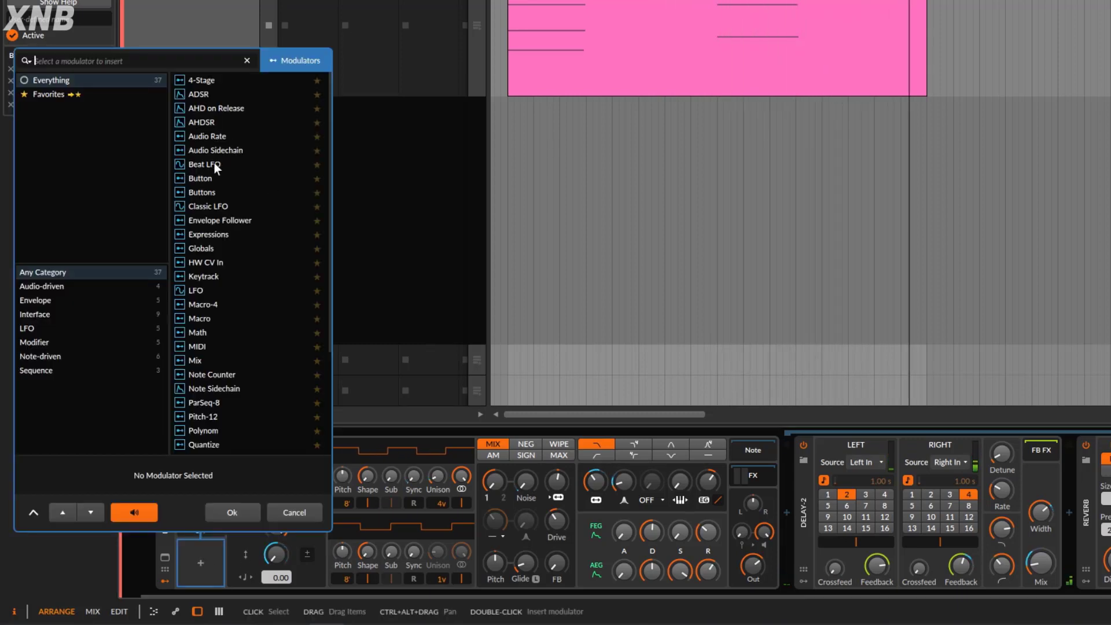
click(217, 207)
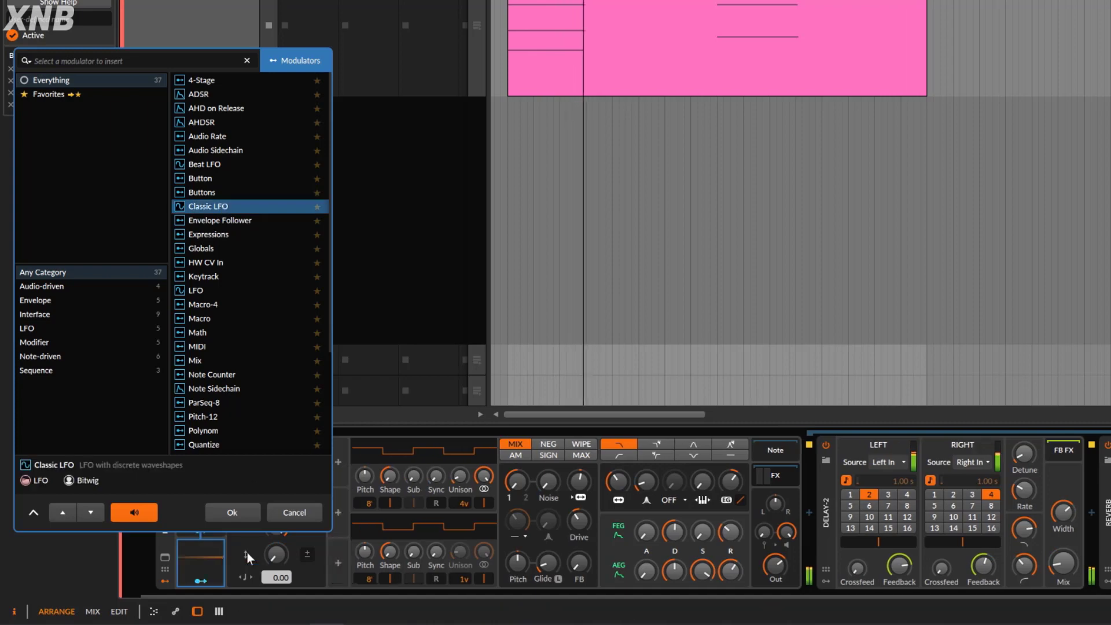
click(231, 511)
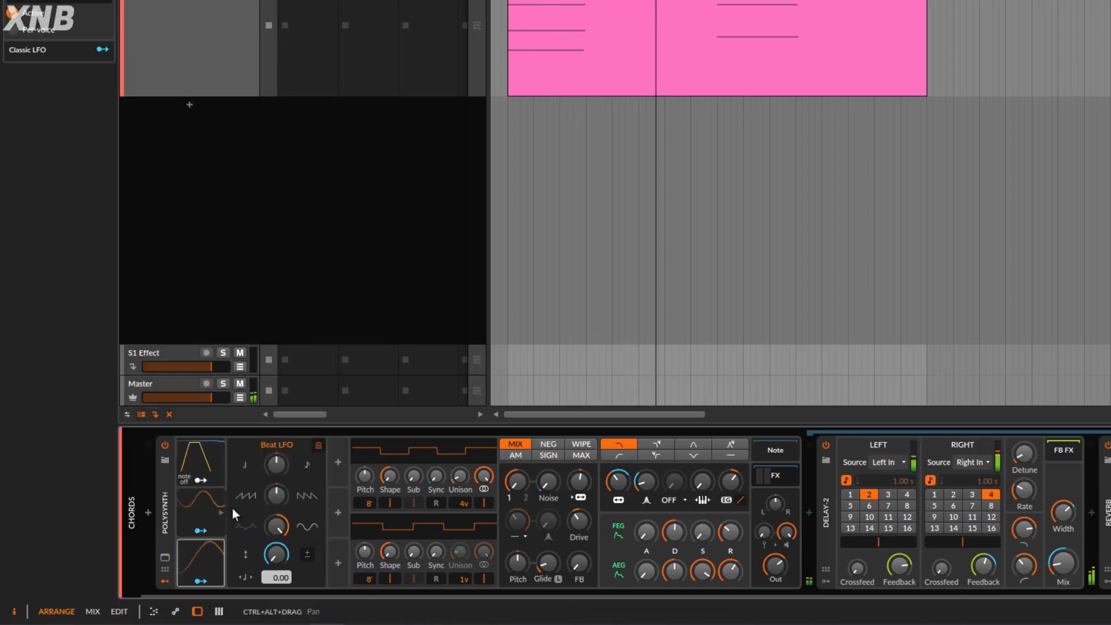
click(211, 557)
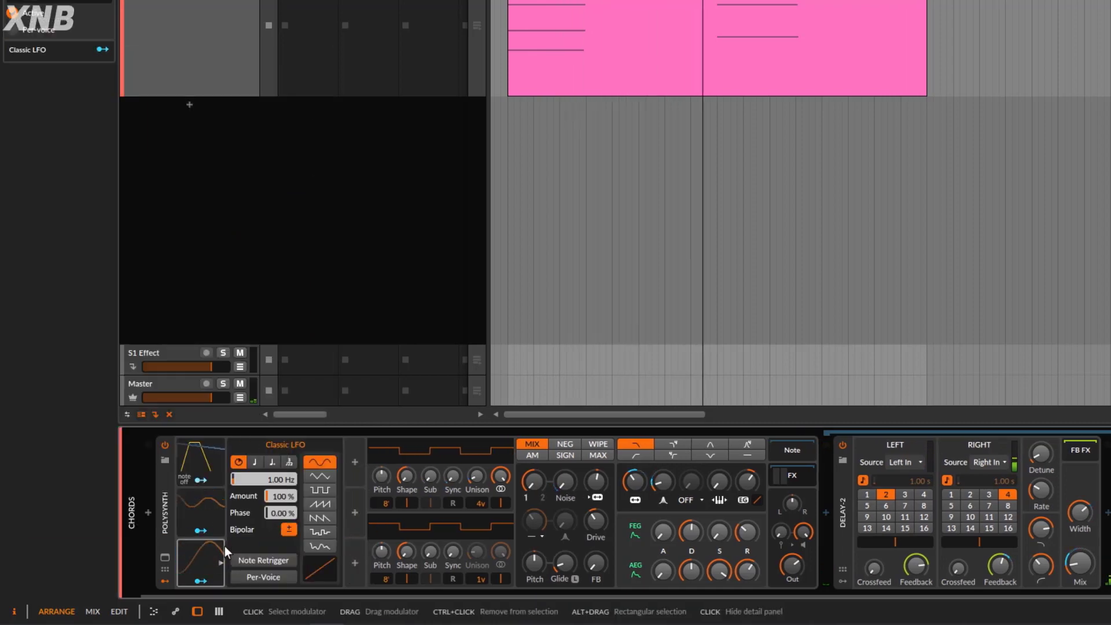
Map the Classic LFO to the global Pitch (+0.900), FB (+0.120), and oscillator 1's Sub (+0.170) and Pitch (+0.140).
click(201, 581)
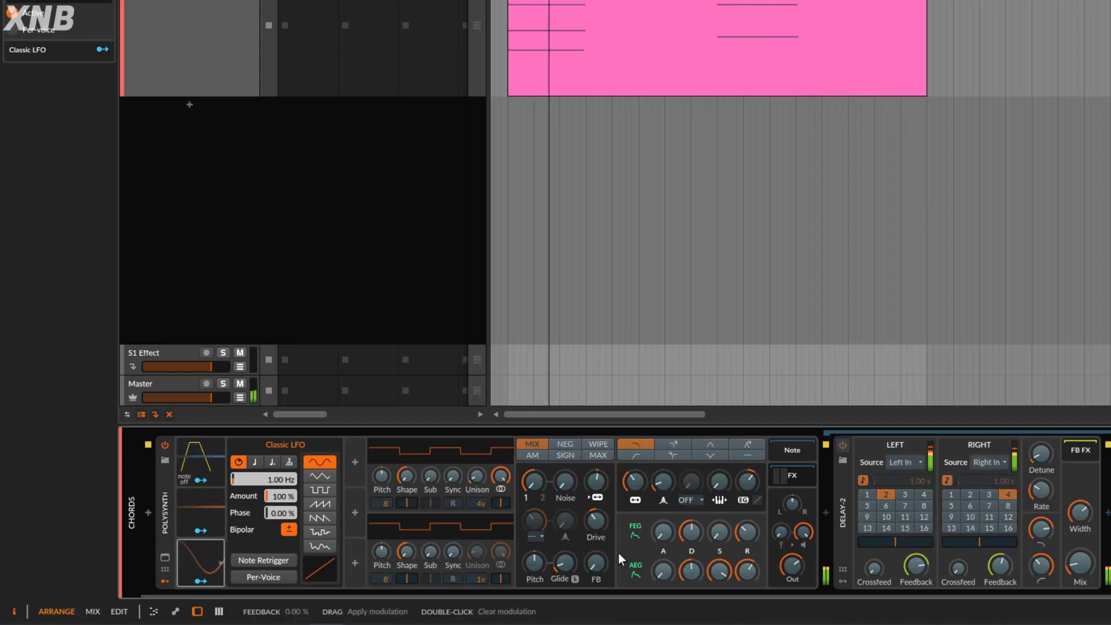
drag(534, 563, 534, 532)
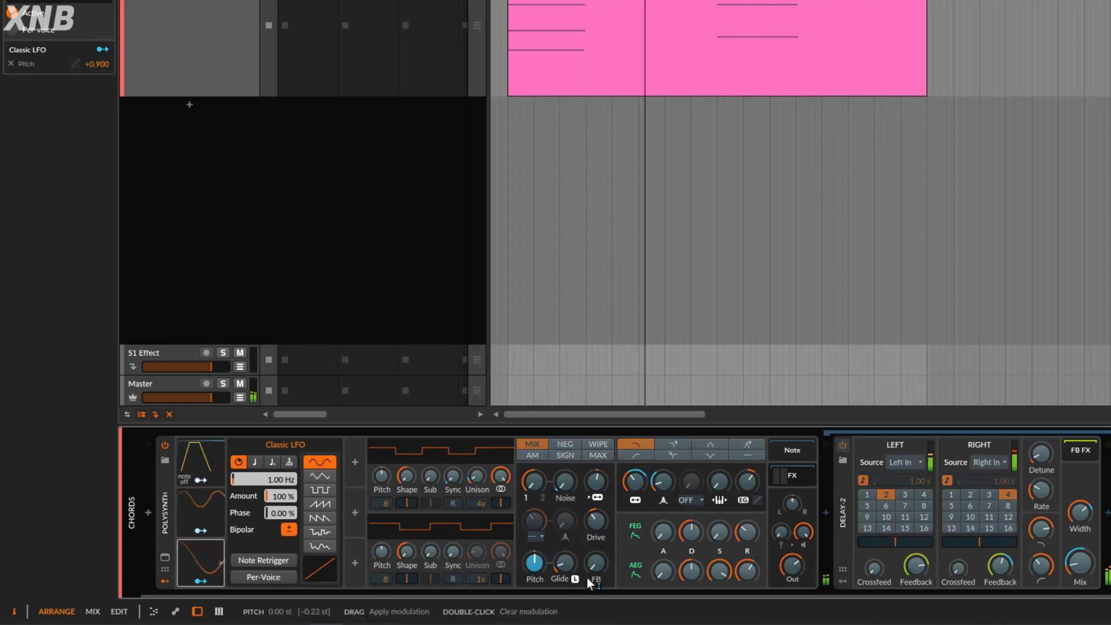
drag(595, 569, 595, 566)
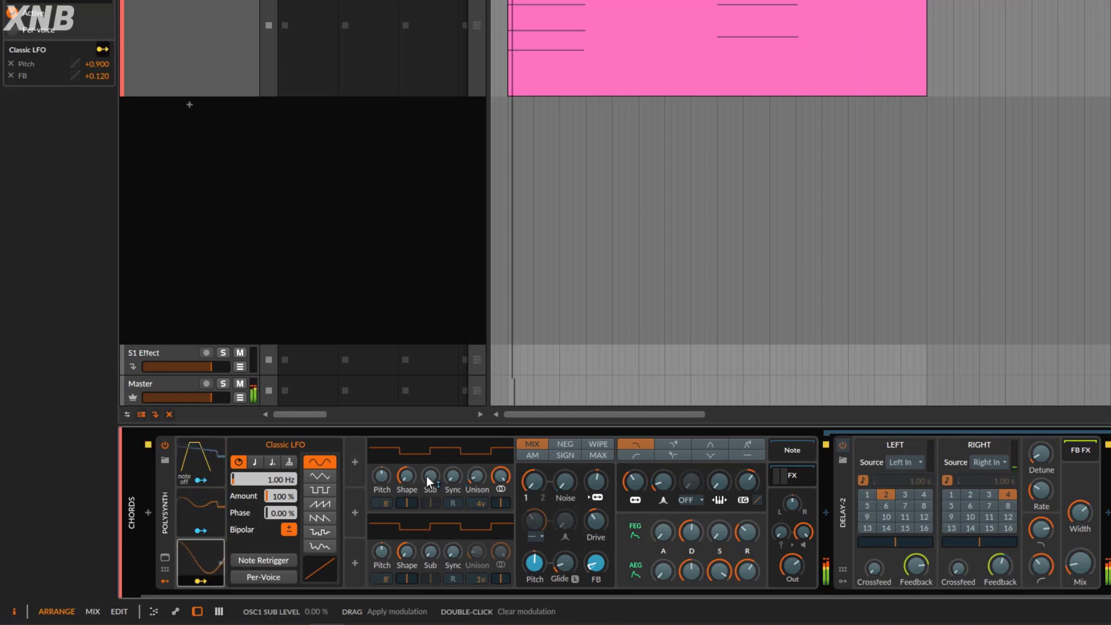
drag(430, 475, 381, 469)
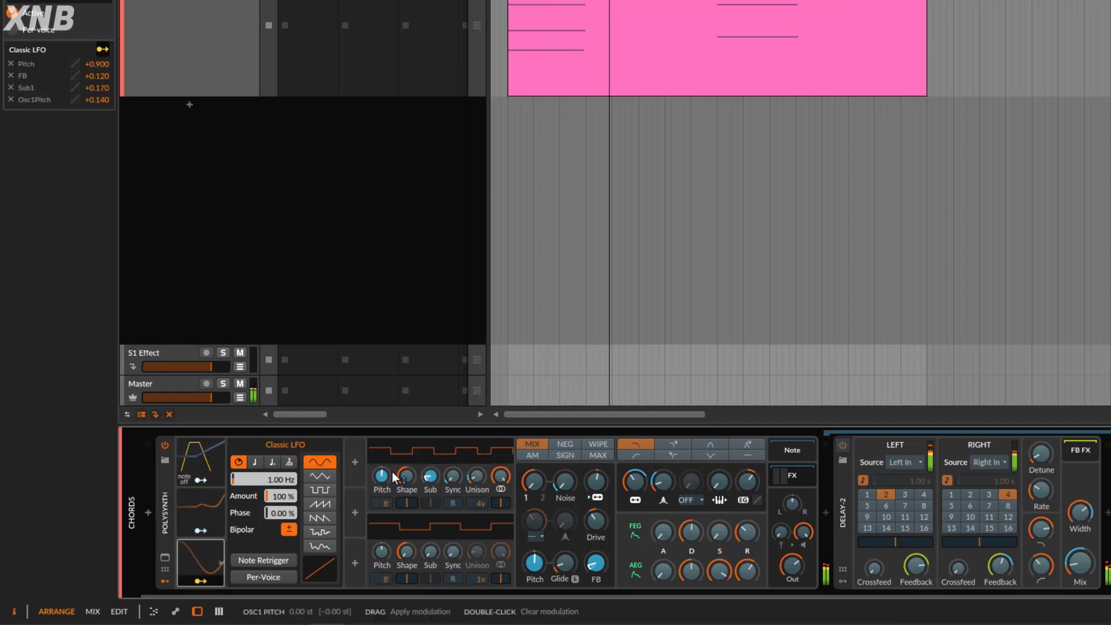
click(197, 584)
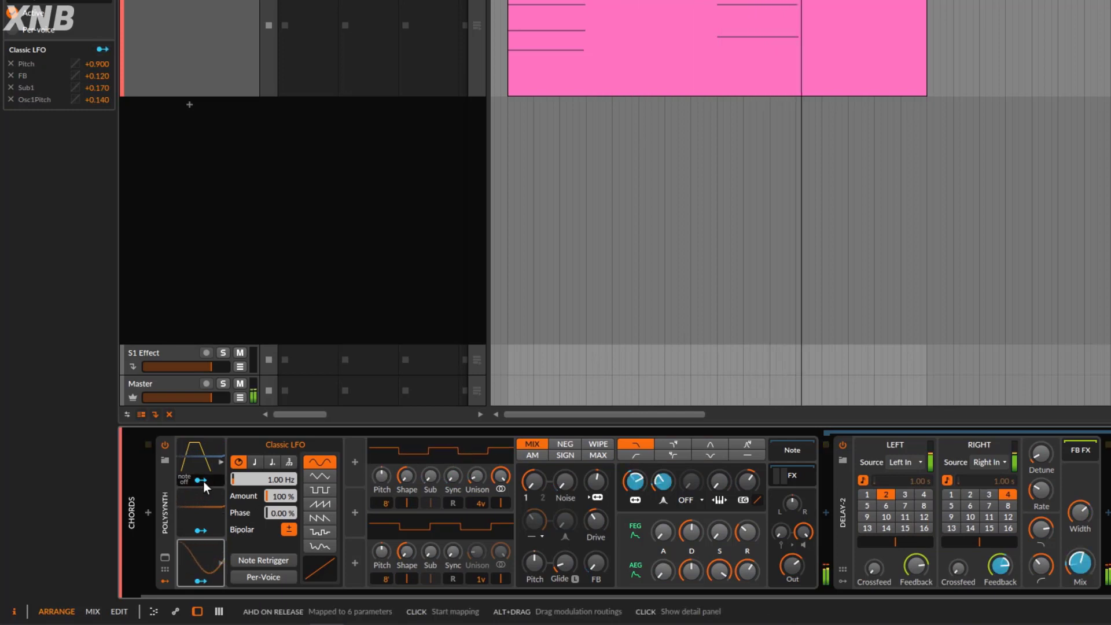
Set the Classic LFO's amount to 0%, map AHD on Release to it at +1.000, and show the envelope's details.
click(202, 480)
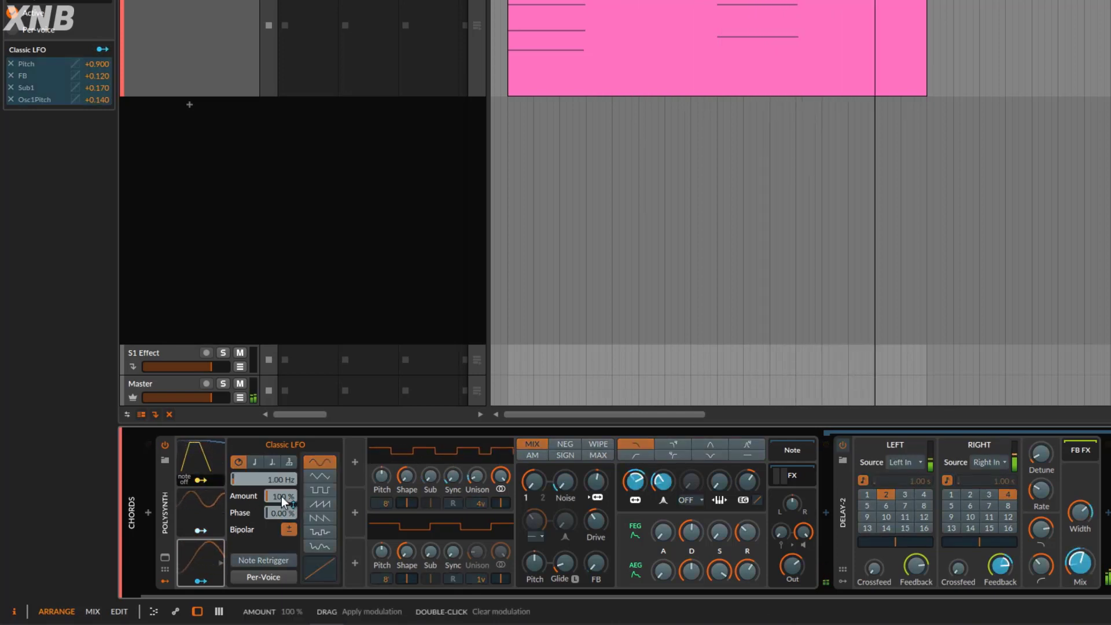
click(201, 480)
drag(282, 497, 282, 499)
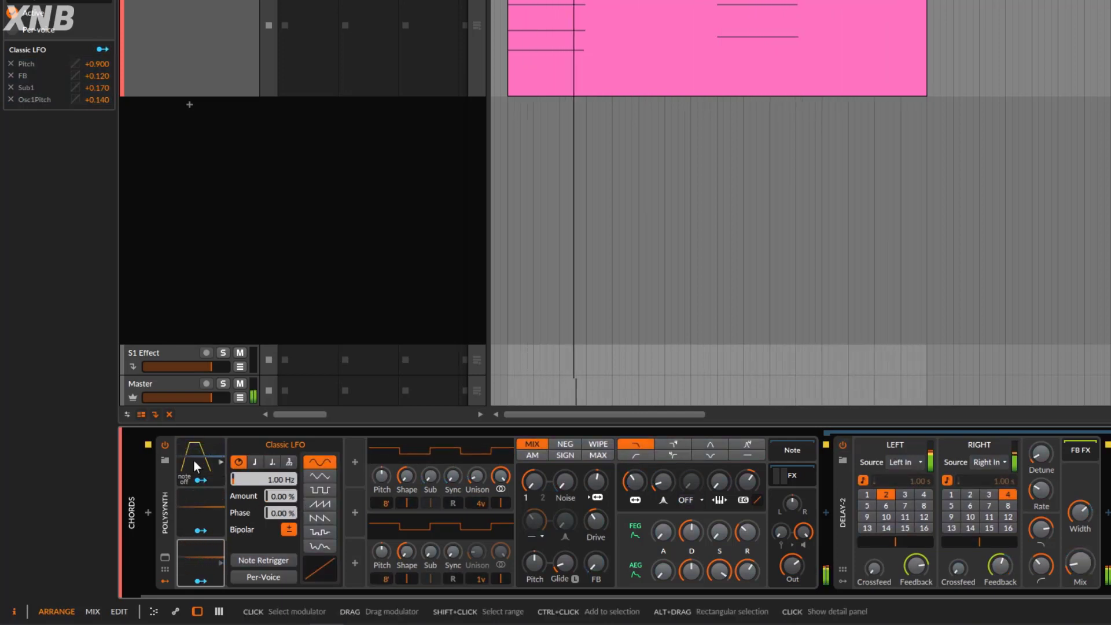
click(202, 480)
drag(281, 494, 281, 491)
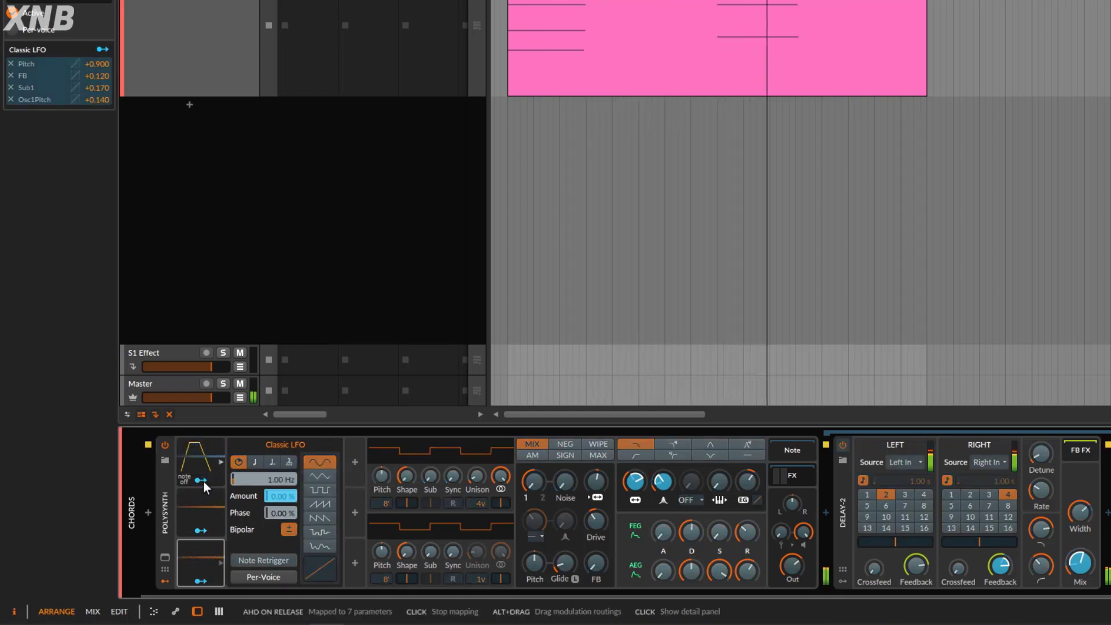
click(203, 480)
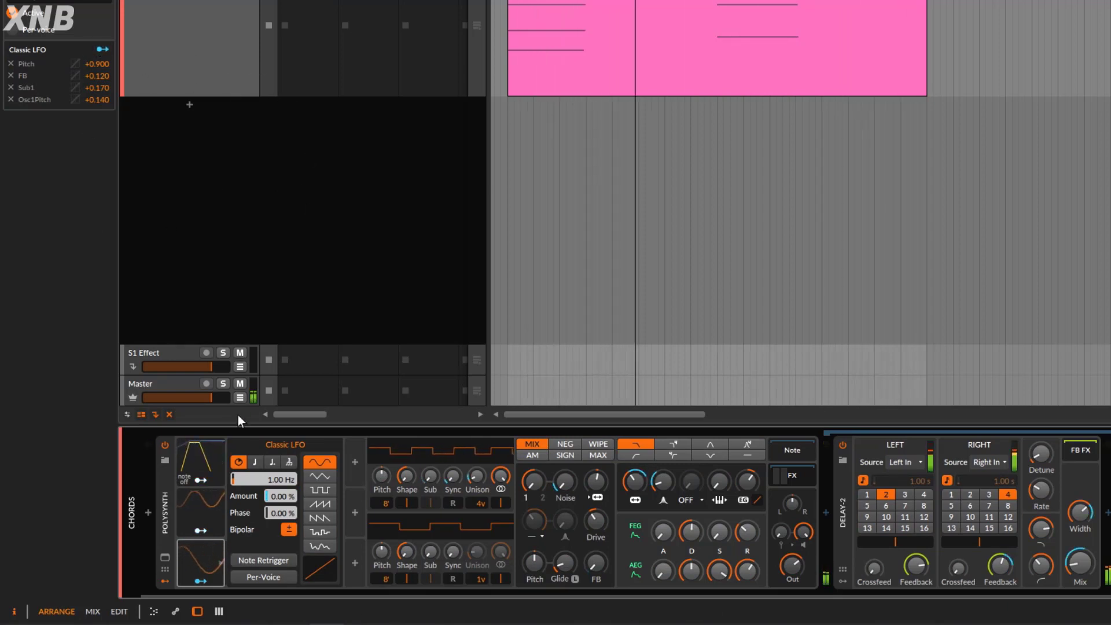
click(204, 449)
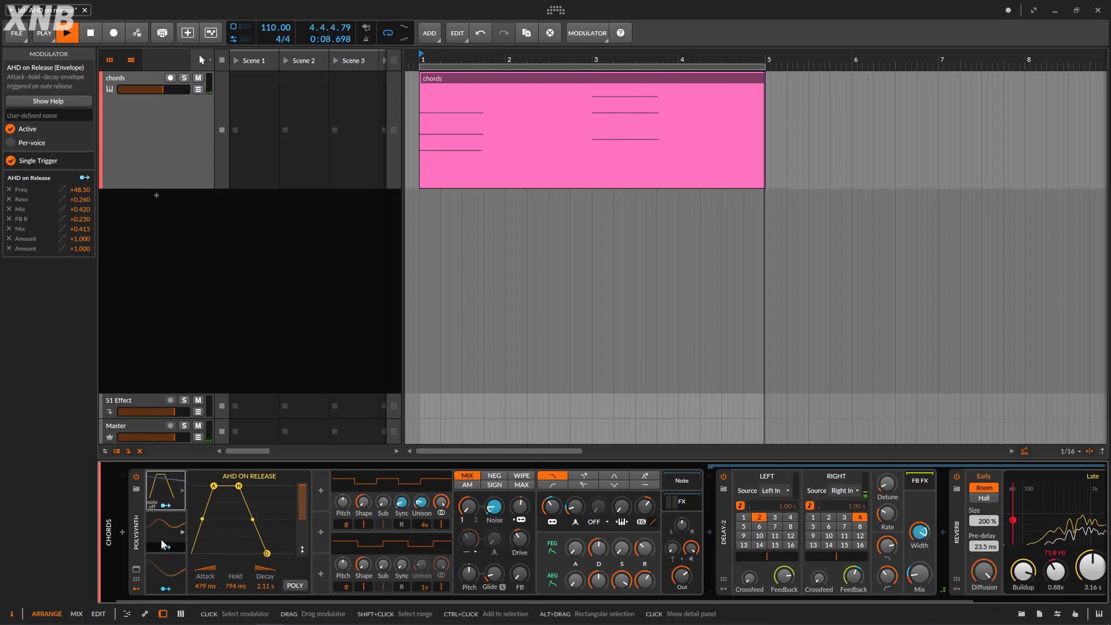
Stop playback, delete the Beat LFO and Classic LFO modulators, and reselect AHD on Release.
click(93, 39)
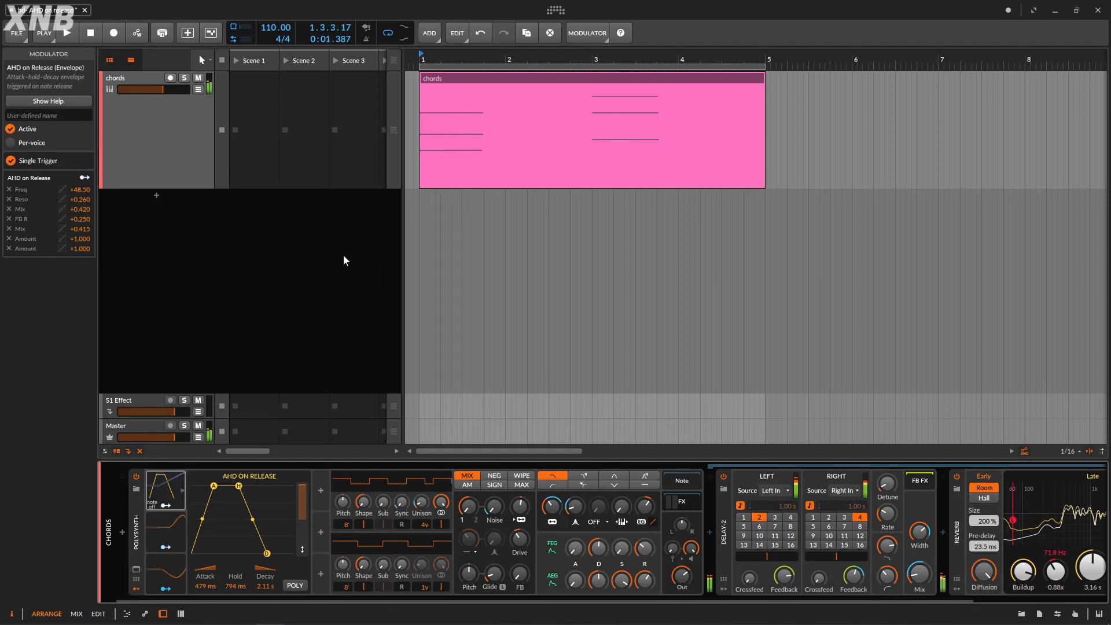
click(157, 531)
key(Delete)
click(166, 573)
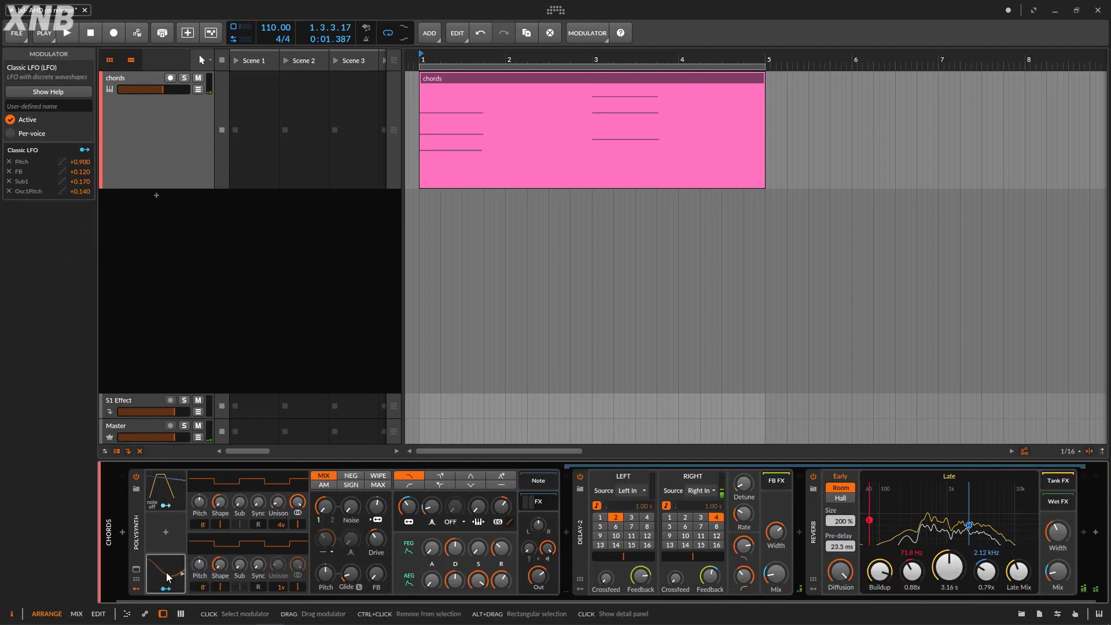
key(Delete)
click(169, 490)
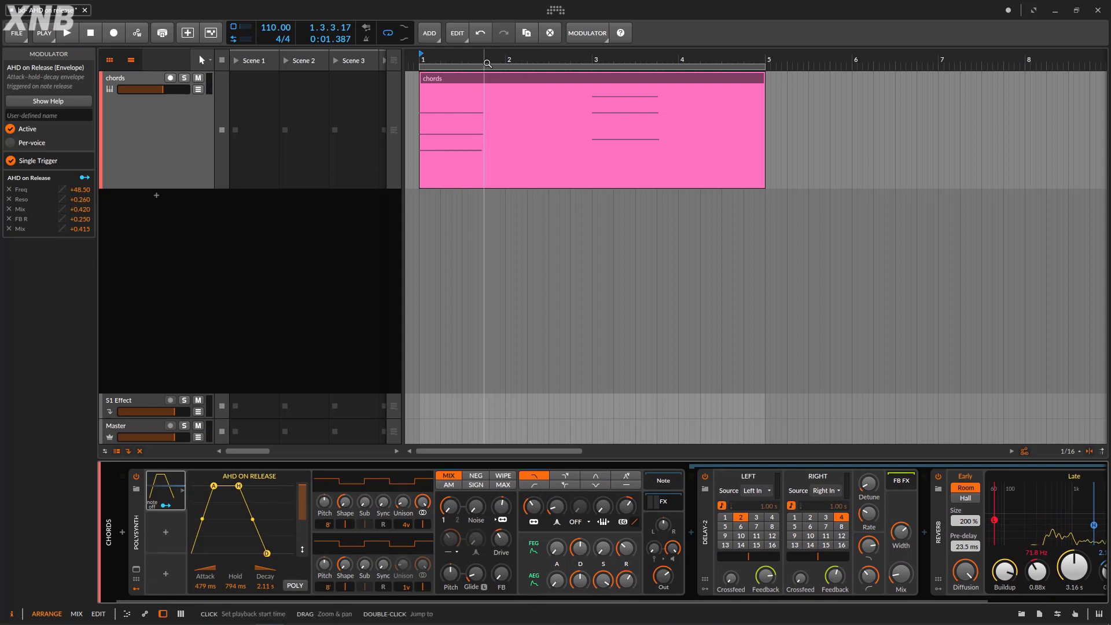
Move the chords clip at bar 1 to bar 20, and move the clip from bar 15 to bar 1.
drag(487, 63, 440, 63)
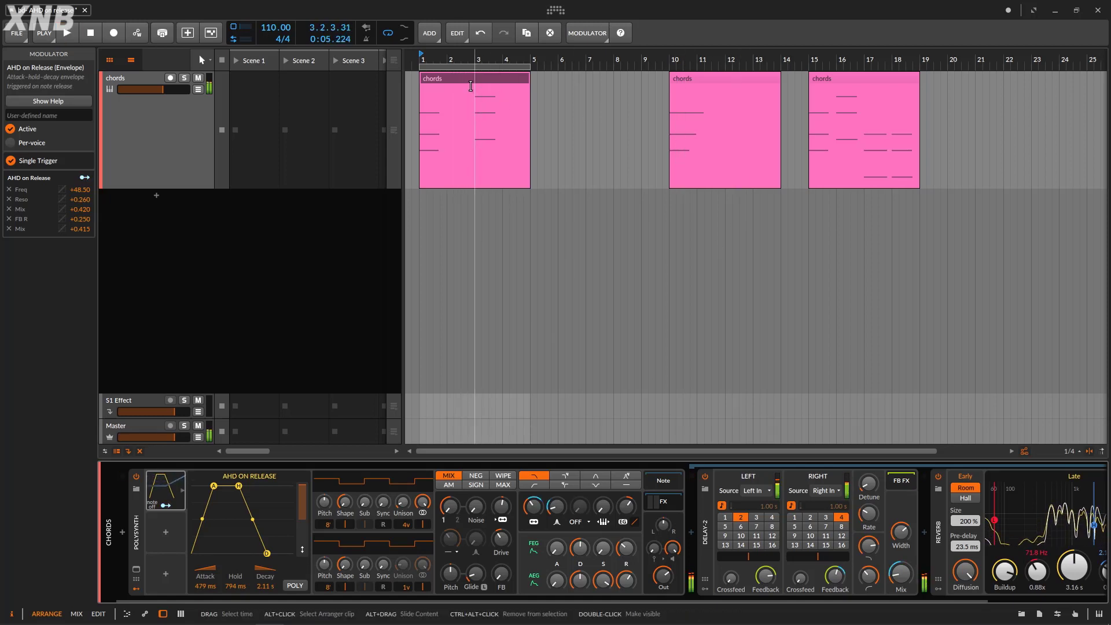
drag(466, 80, 995, 88)
drag(876, 81, 476, 103)
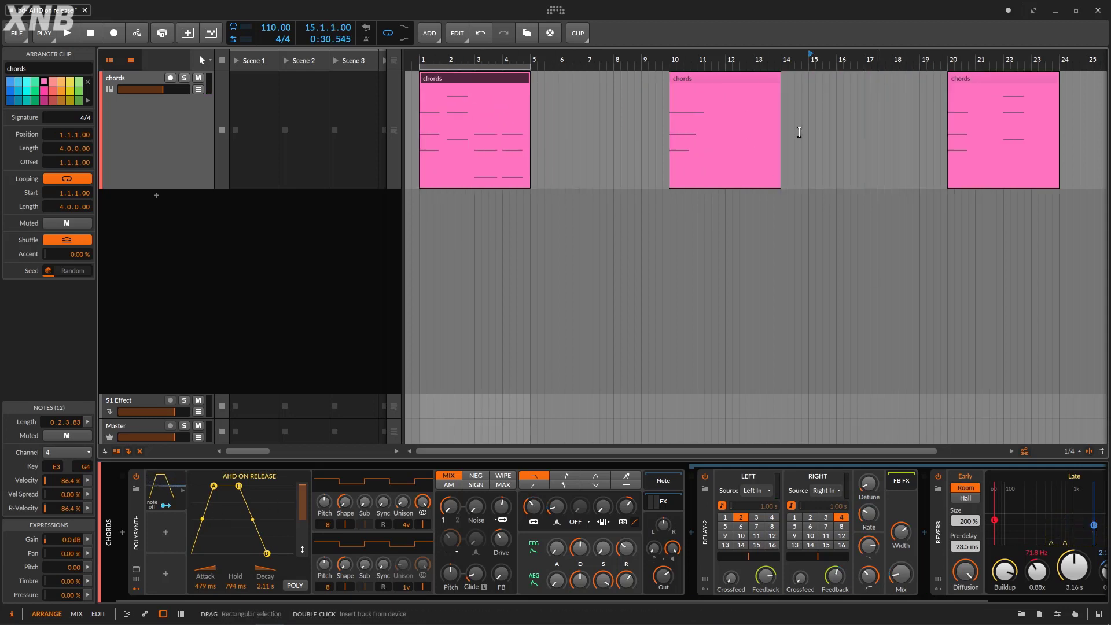
Play the four-chord clip and shorten the release envelope to 24.0 ms attack, 31.6 ms hold and 653 ms decay.
drag(450, 64, 451, 92)
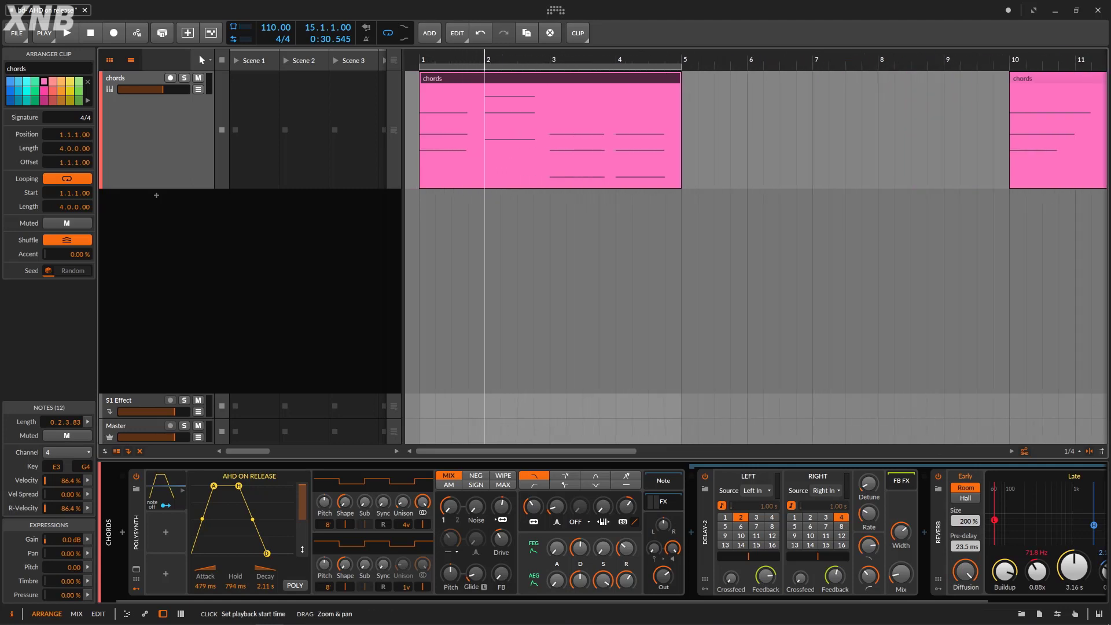
click(67, 34)
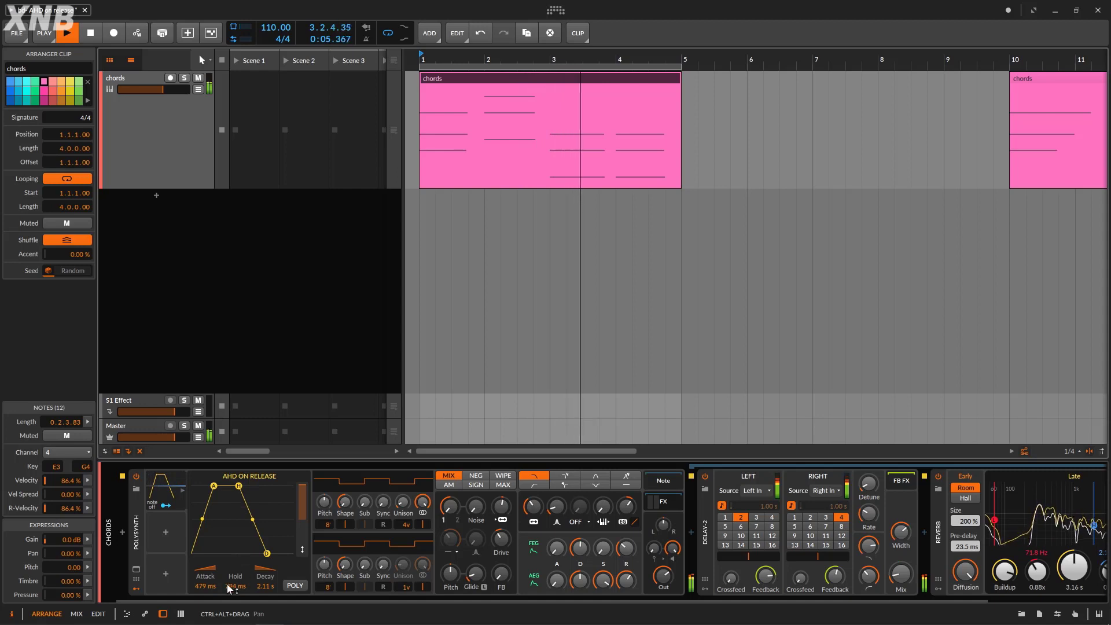
drag(205, 587, 205, 602)
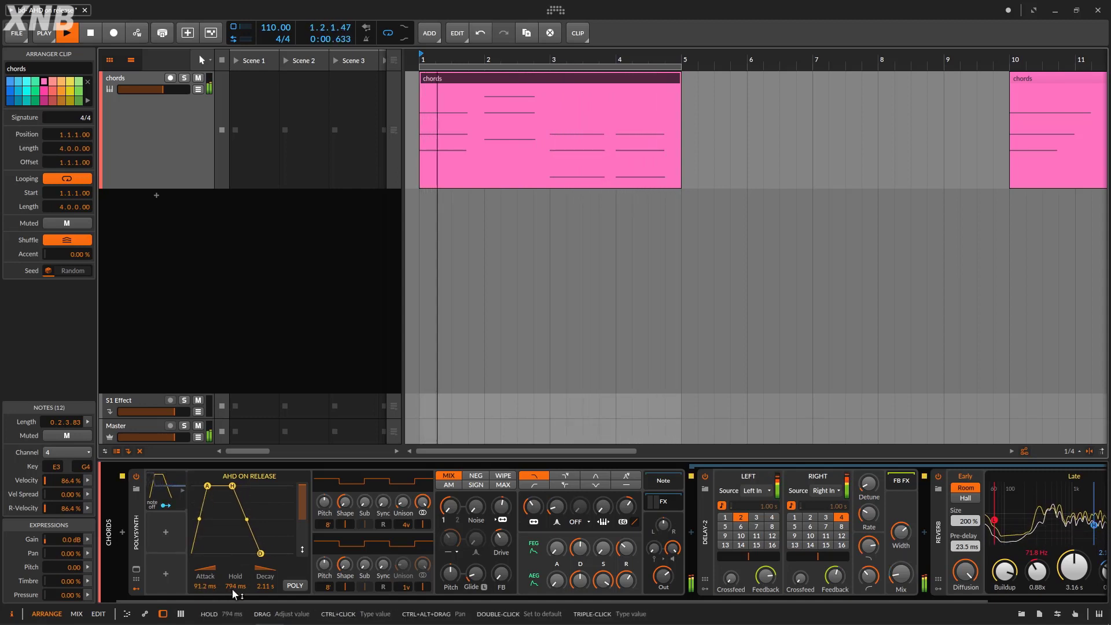
drag(235, 586, 235, 601)
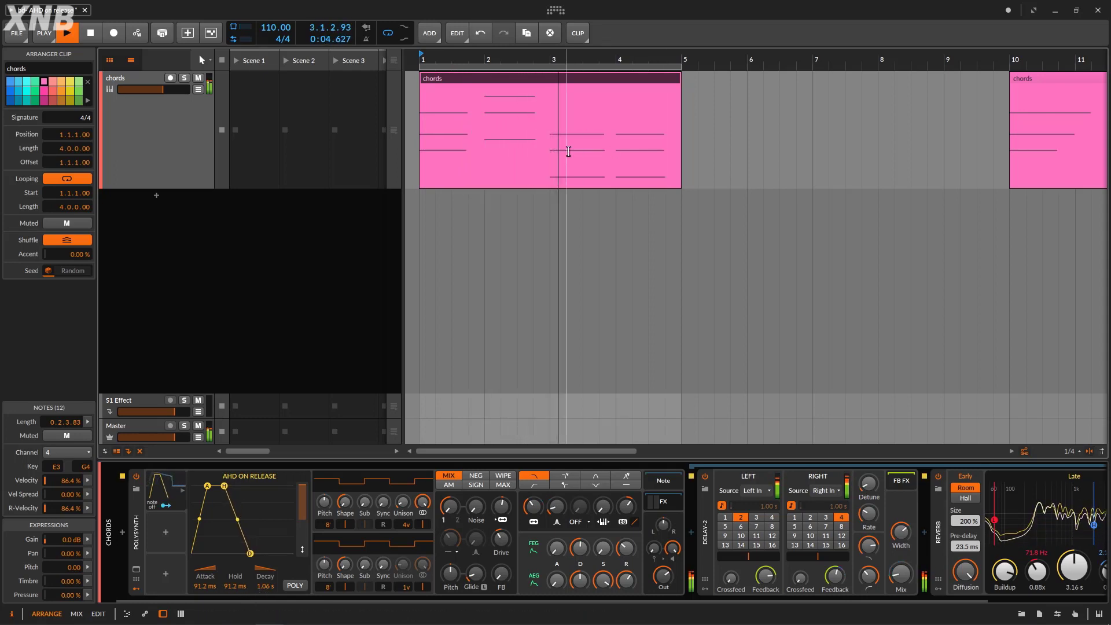
drag(235, 586, 268, 594)
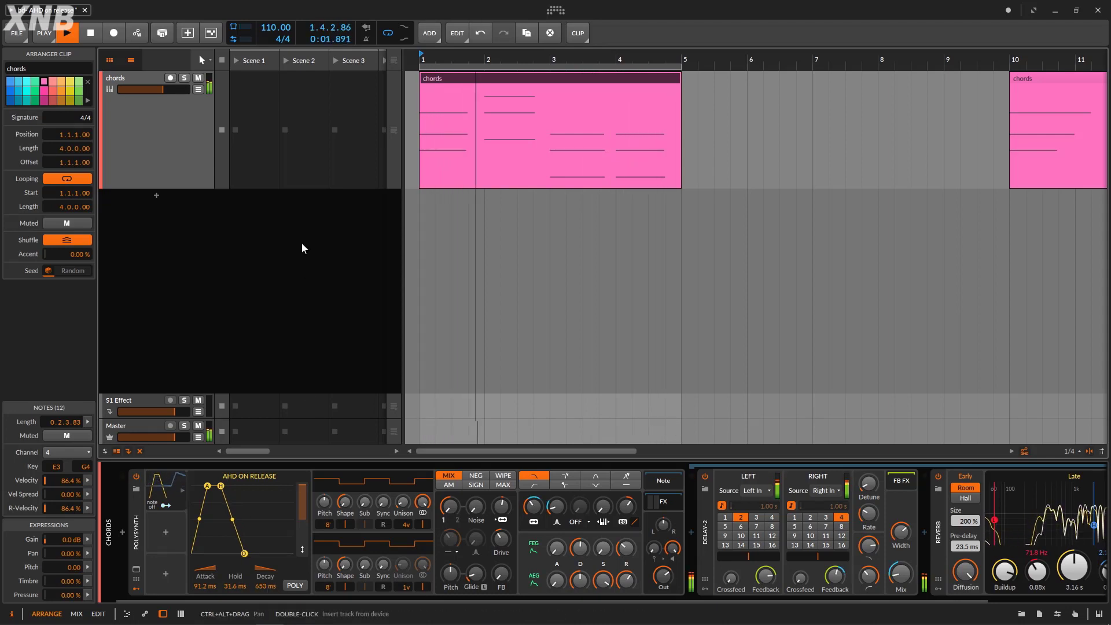
drag(205, 586, 205, 597)
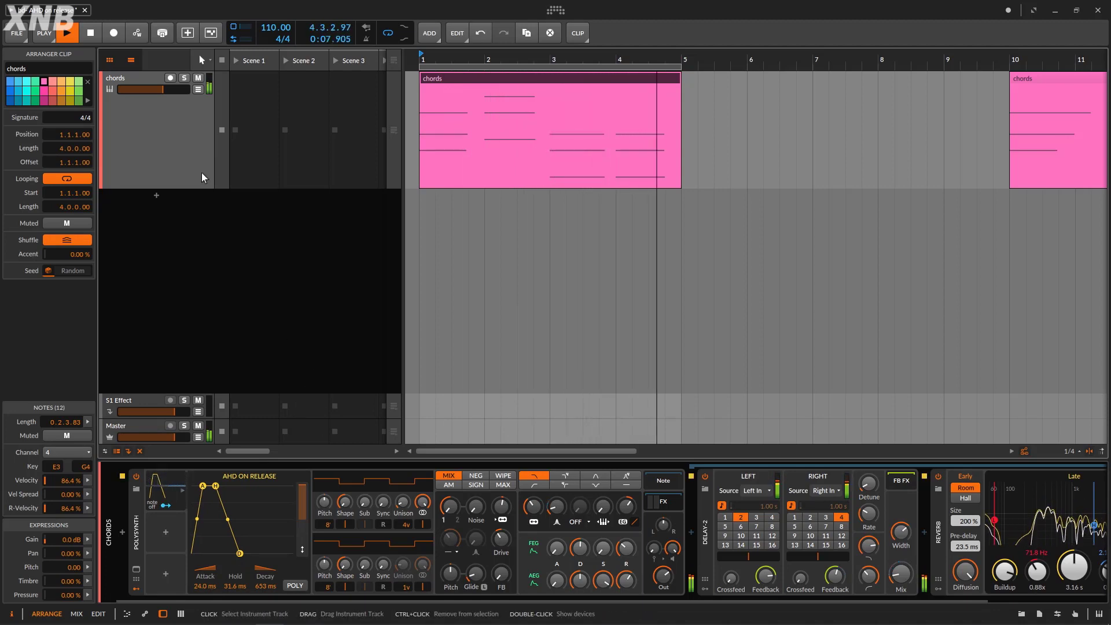
Stop playback, move the four-chord clip from bar 1 to bar 25, and move the chords clip at bar 10 to bar 1.
click(180, 156)
key(space)
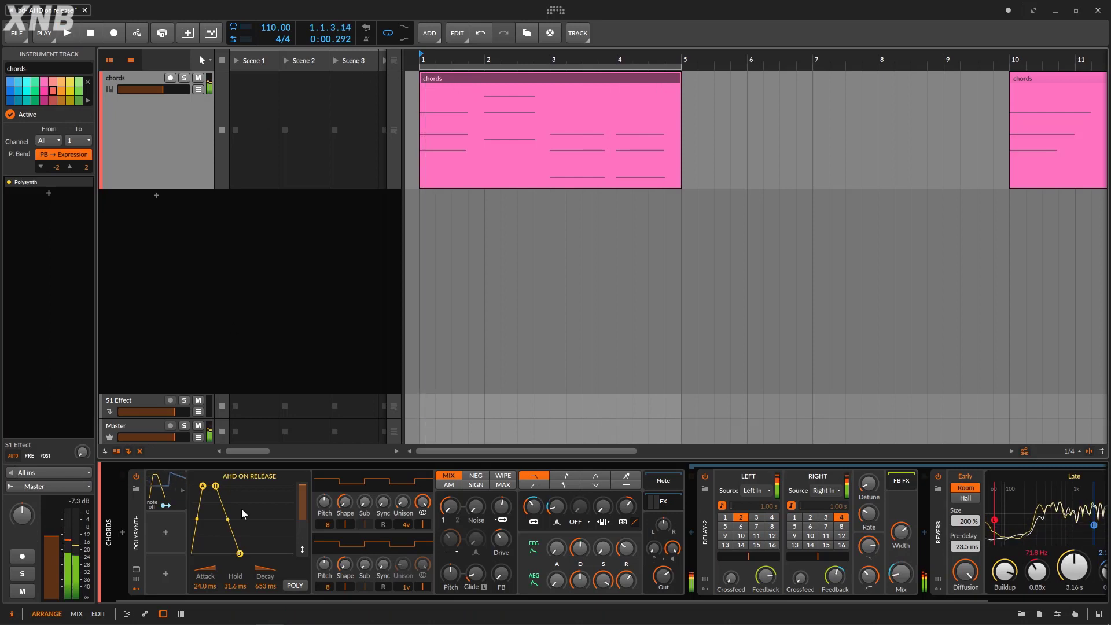
click(164, 482)
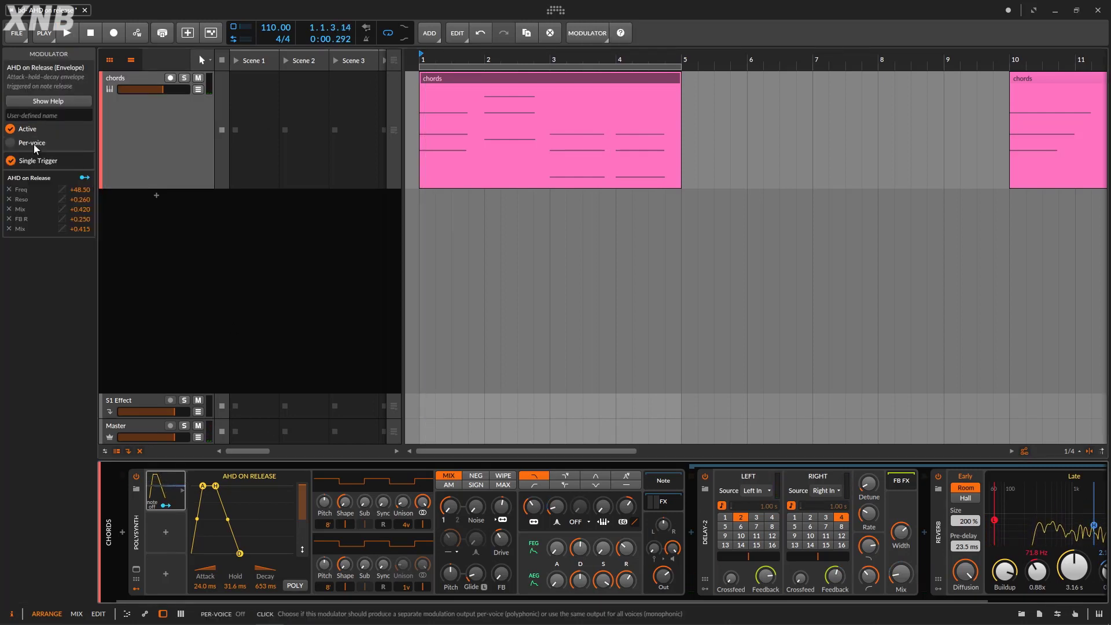
drag(549, 61, 605, 102)
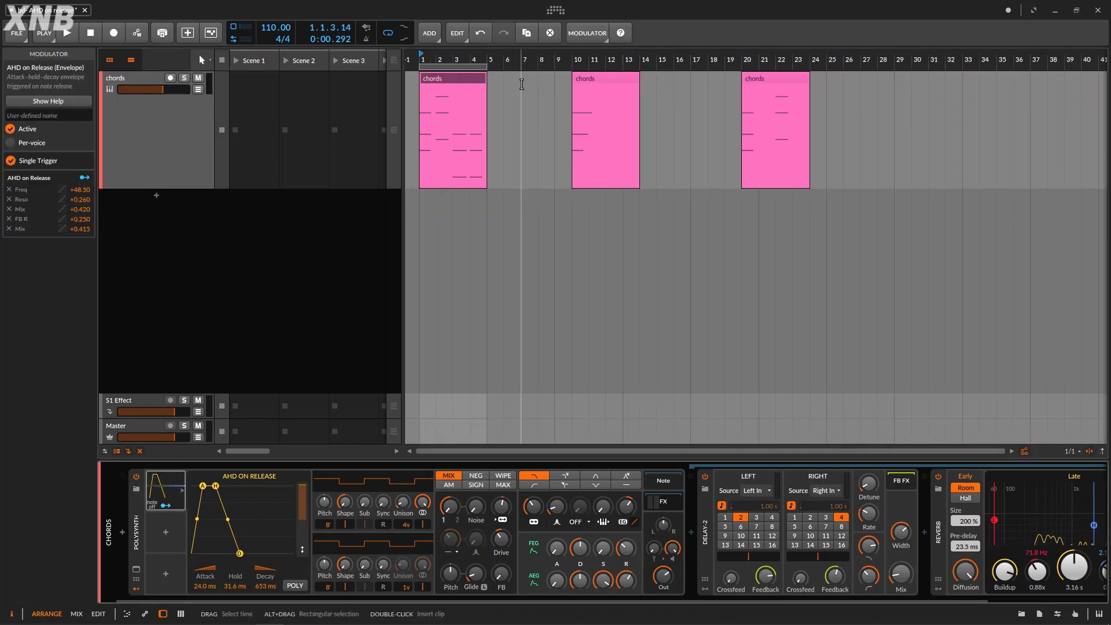
click(472, 78)
drag(471, 77, 873, 99)
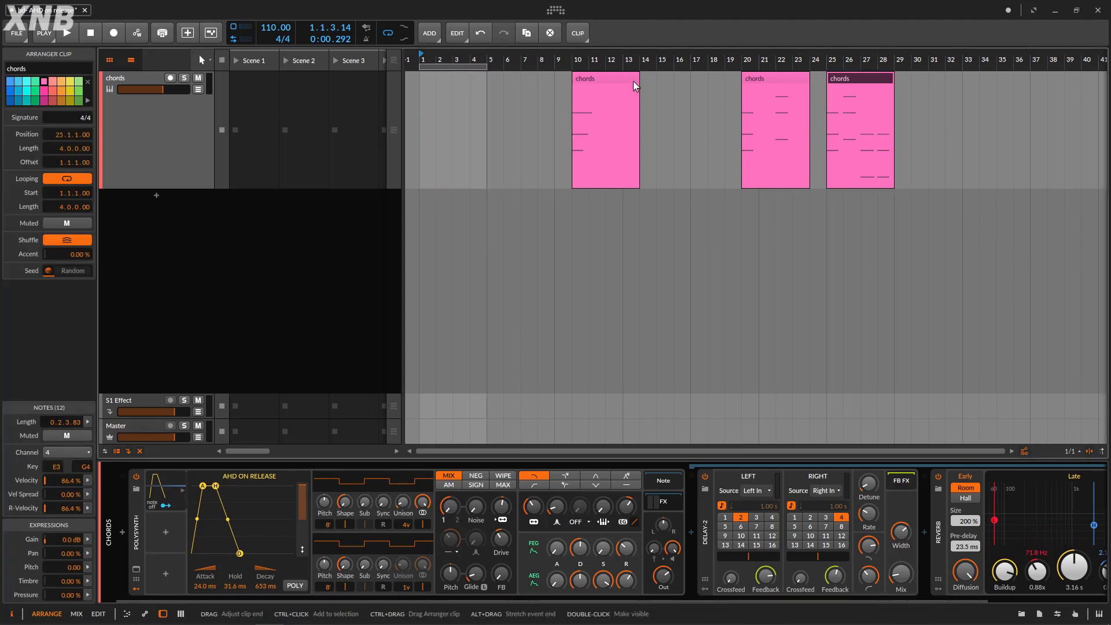
drag(633, 81, 544, 59)
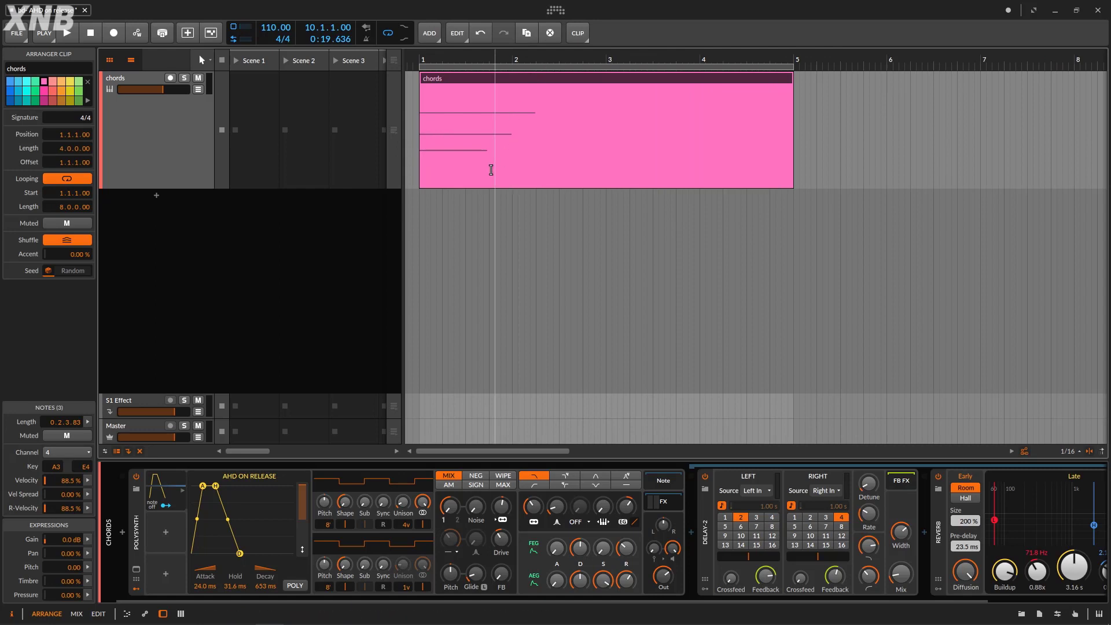
Deactivate the AHD on Release modulator and play the single-chord clip without it.
click(168, 496)
key(alt+a)
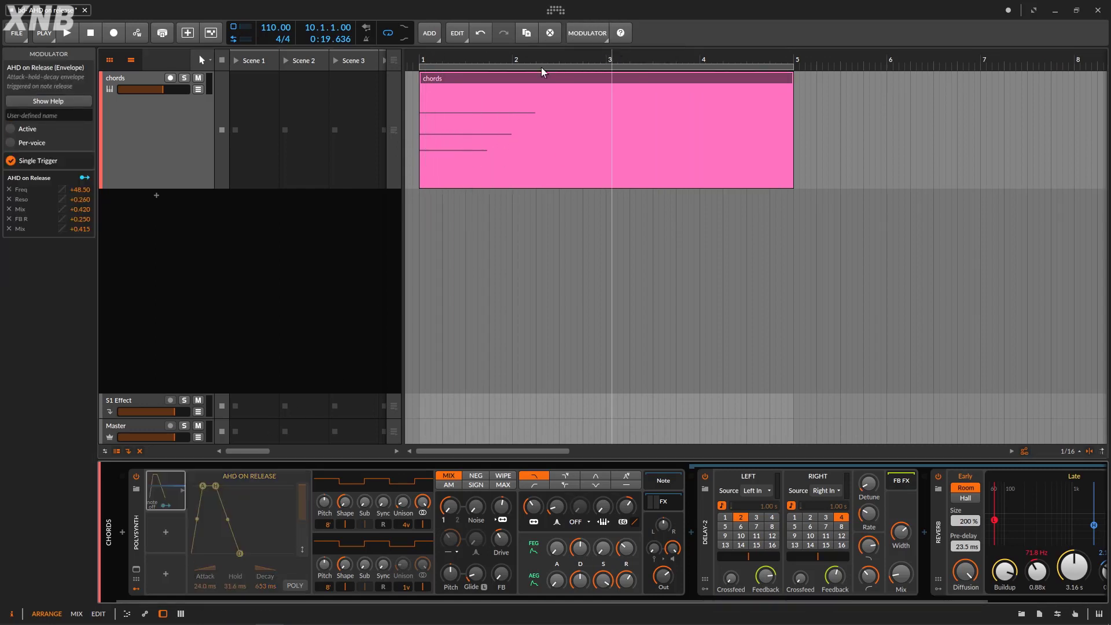
click(70, 35)
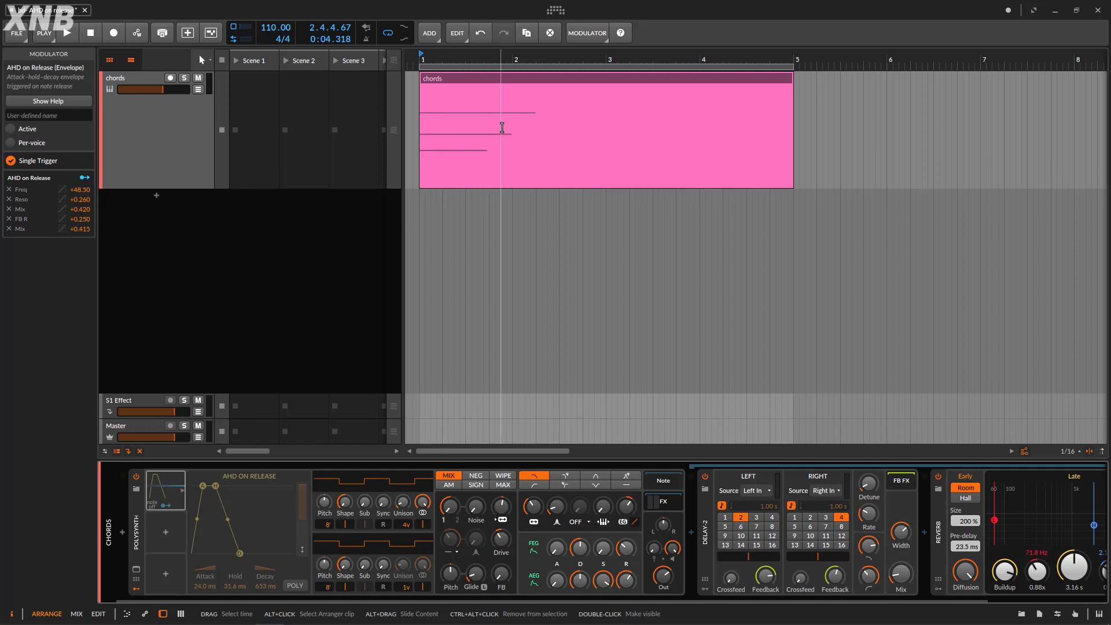
Reactivate AHD on Release, show its envelope, and play the single-chord clip with the modulation.
click(158, 478)
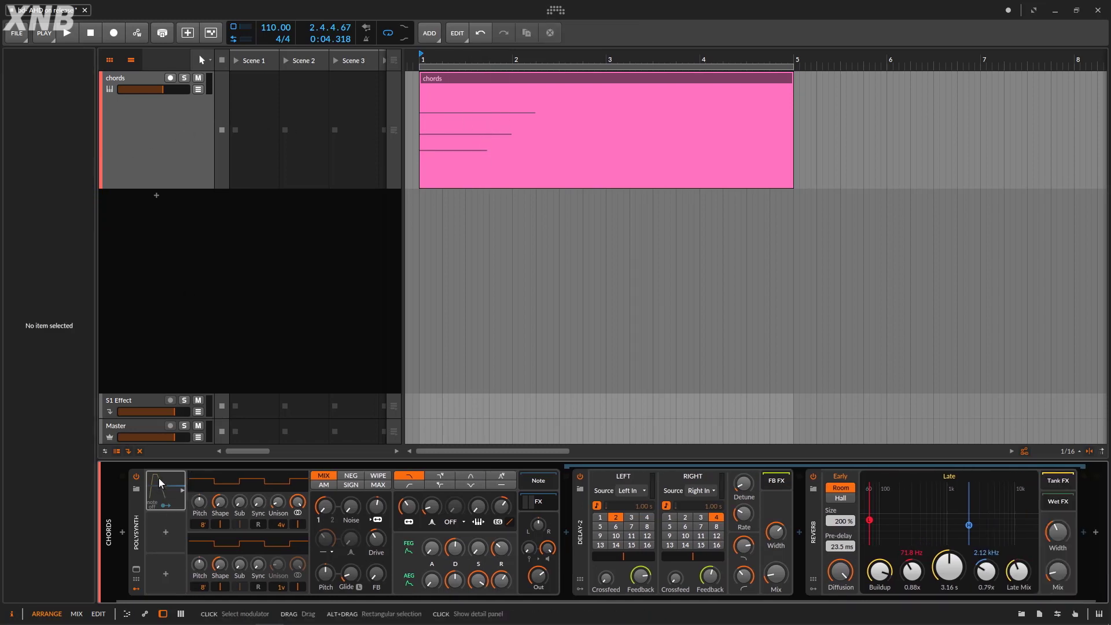
click(176, 493)
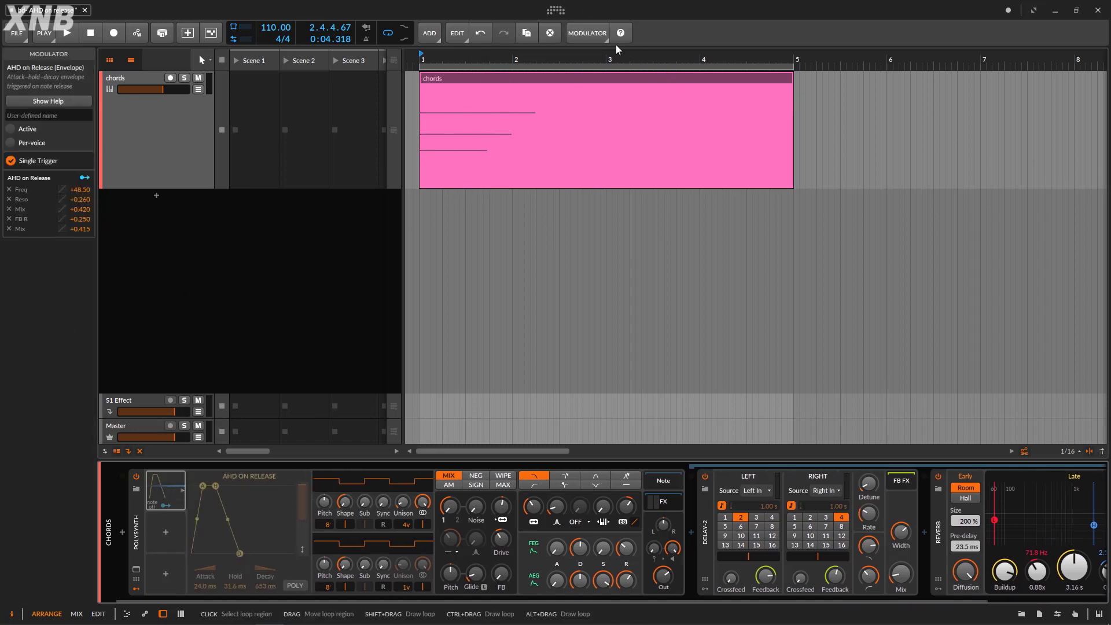
click(26, 128)
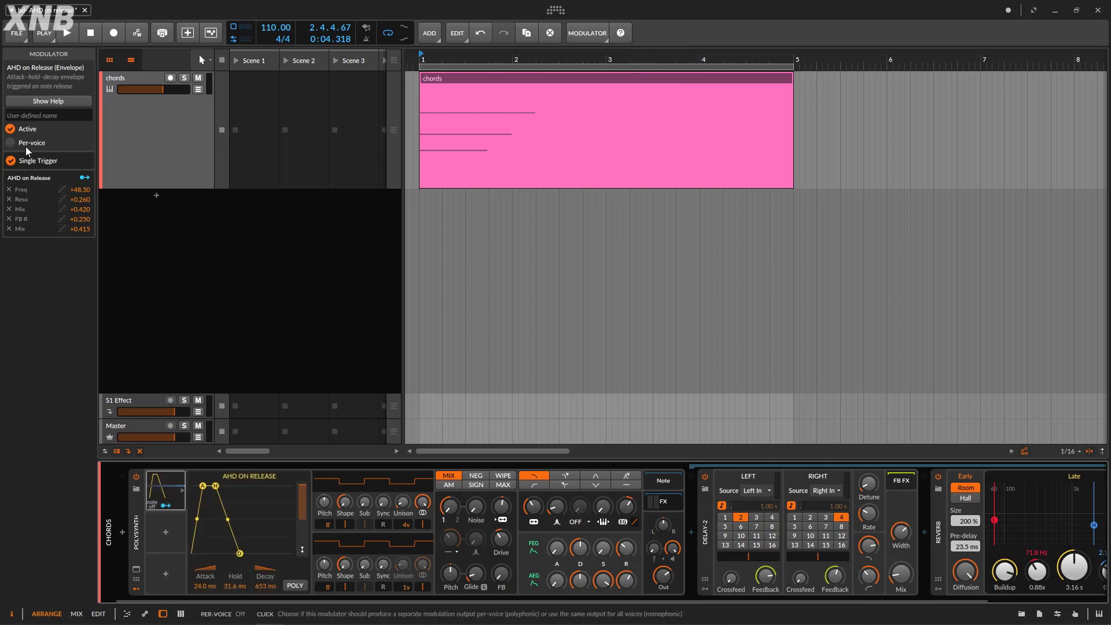
click(166, 498)
click(168, 491)
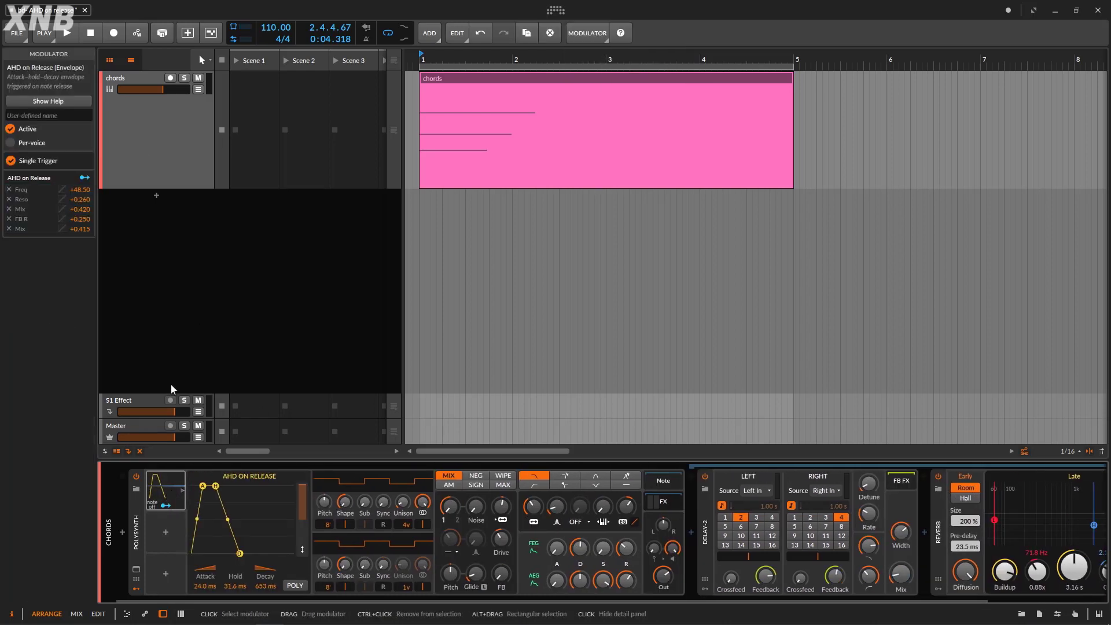
click(71, 36)
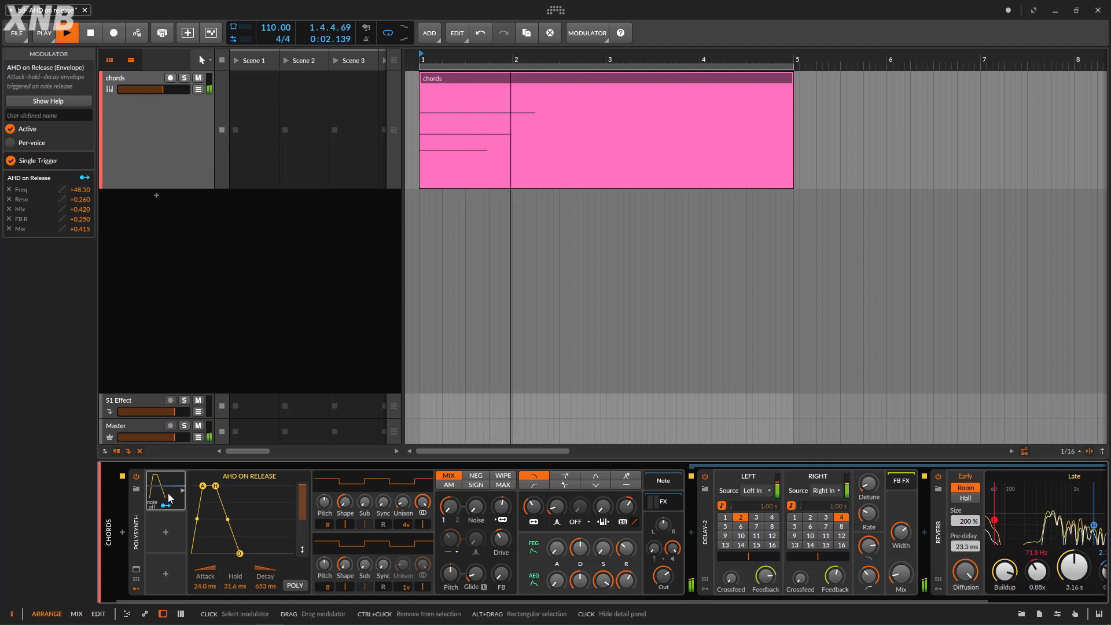
Stop playback, enable per-voice output for AHD on Release, and replay the single-chord clip.
key(space)
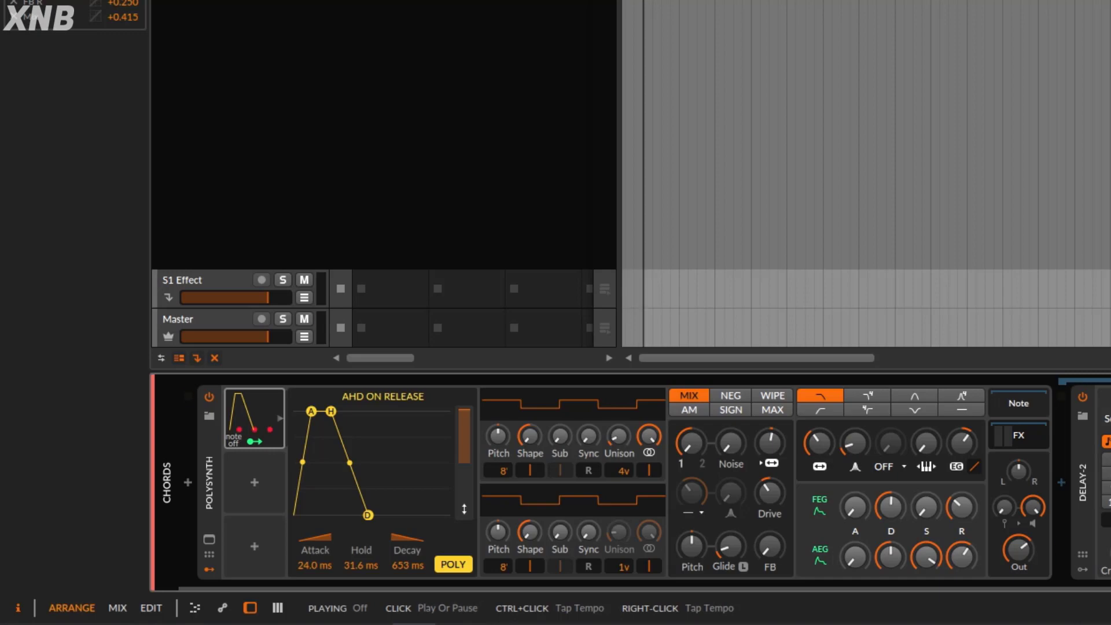
key(space)
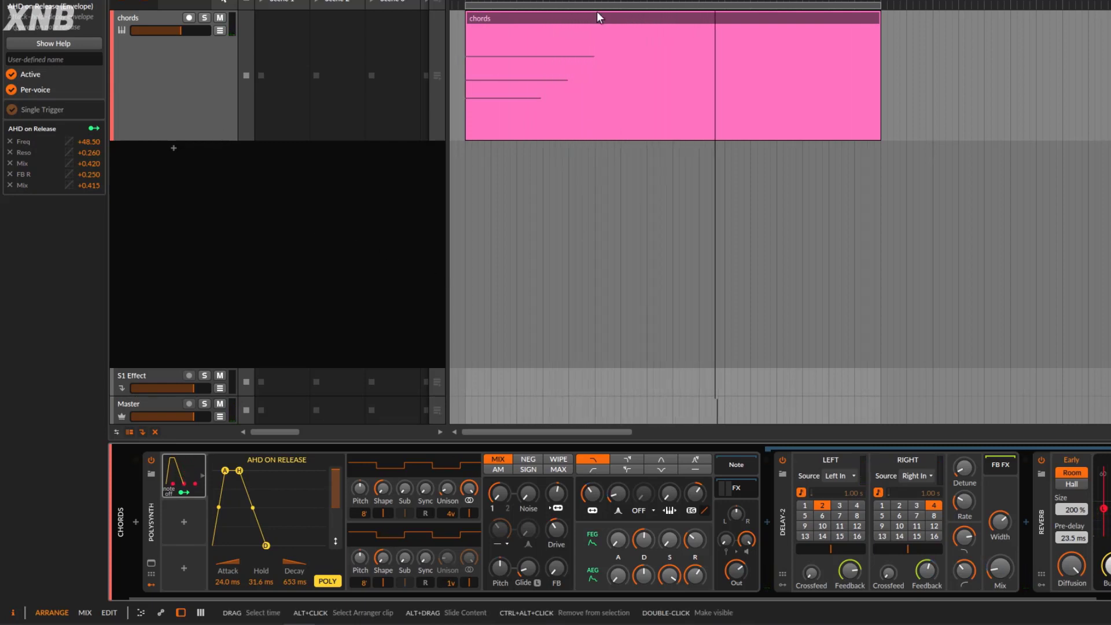
drag(595, 2, 532, 0)
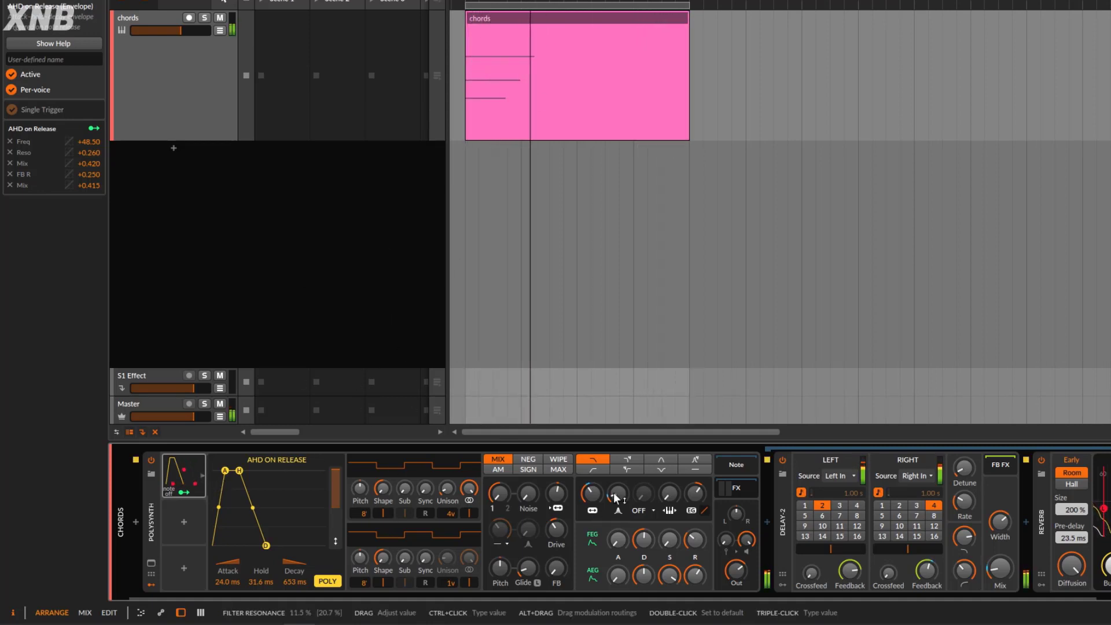
Map AHD on Release to the first oscillator's Sync and Unison parameters.
click(183, 492)
drag(441, 485, 418, 482)
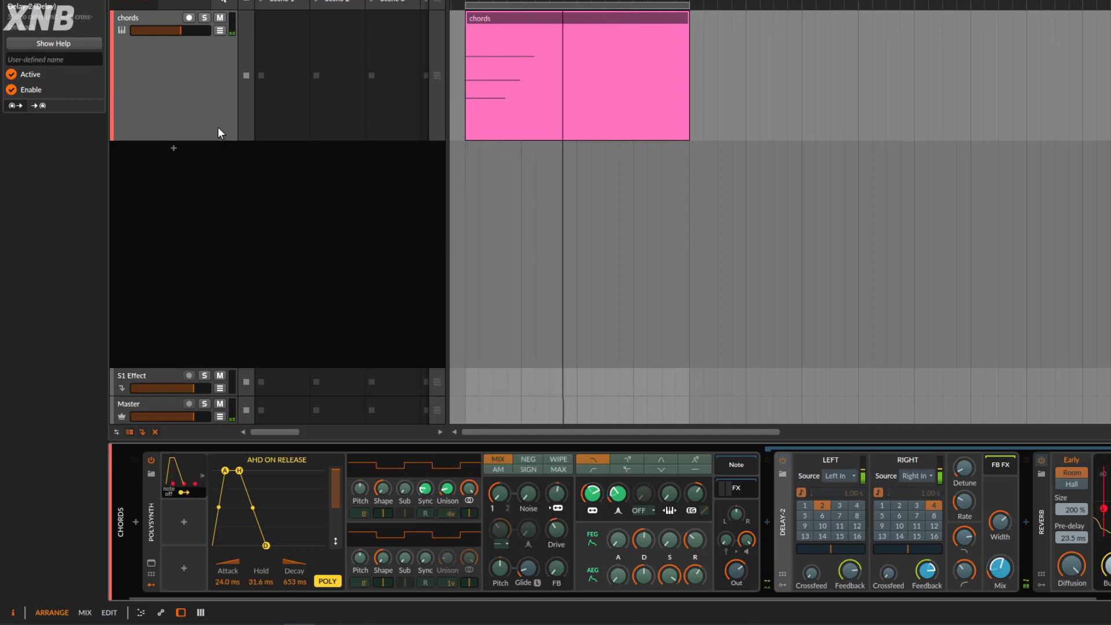
drag(515, 1, 515, 0)
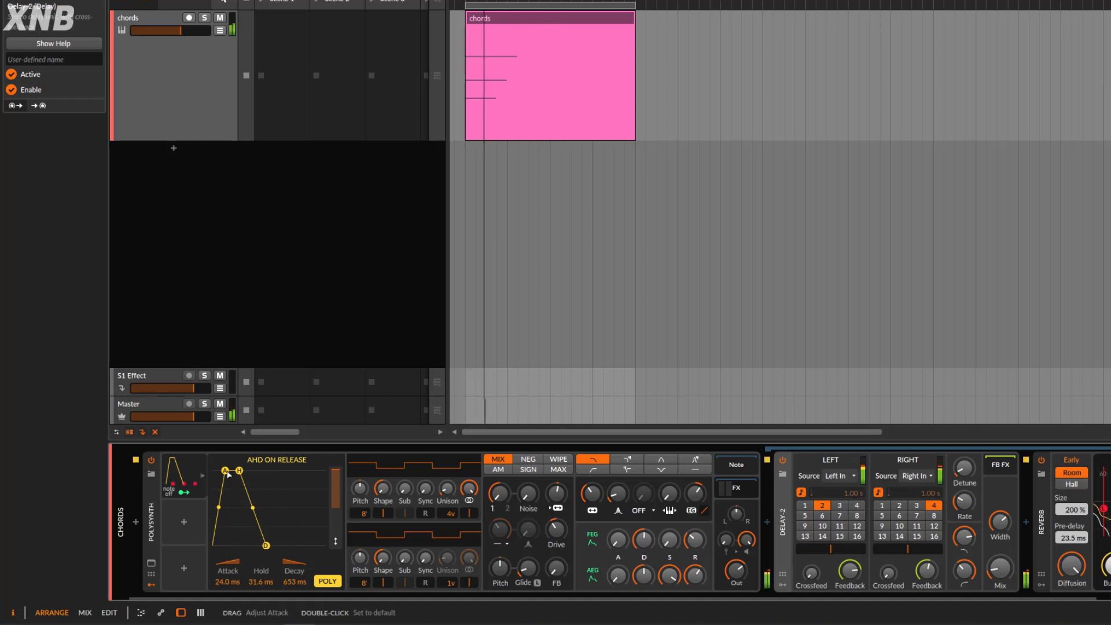
Lengthen the AHD on Release envelope to 186 ms attack, 603 ms hold and 1.78 s decay.
drag(225, 471, 236, 472)
drag(268, 559, 294, 556)
drag(257, 479, 262, 479)
drag(261, 581, 261, 572)
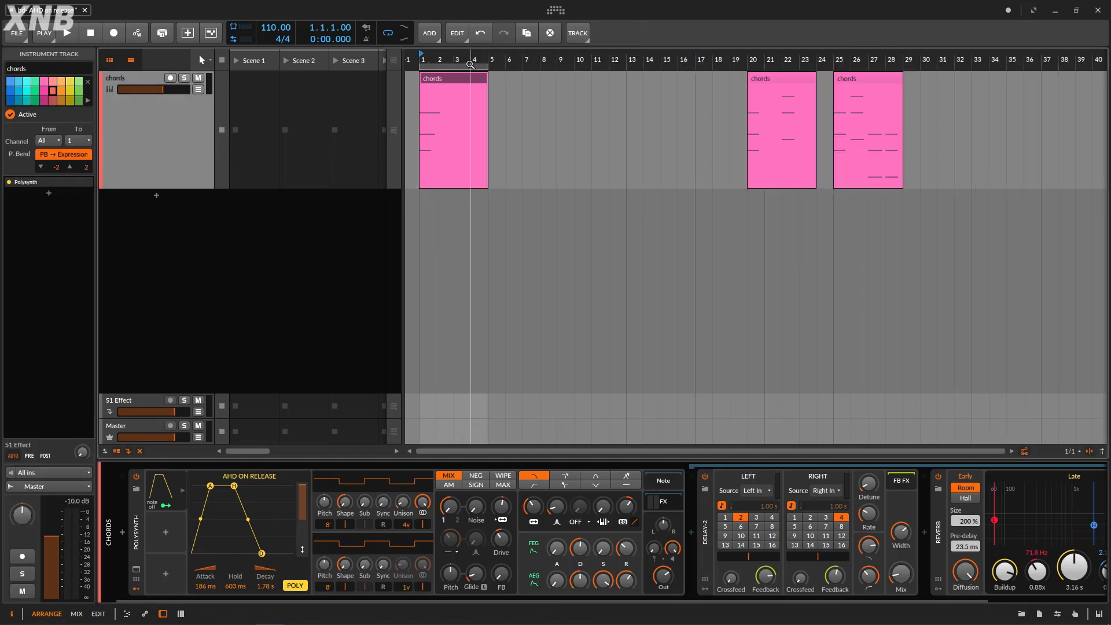
Move the clip at bar 1 to bar 14 and the clip at bar 20 to bar 1, and clear AHD on Release's mappings.
drag(466, 82, 691, 84)
drag(766, 78, 438, 81)
click(165, 482)
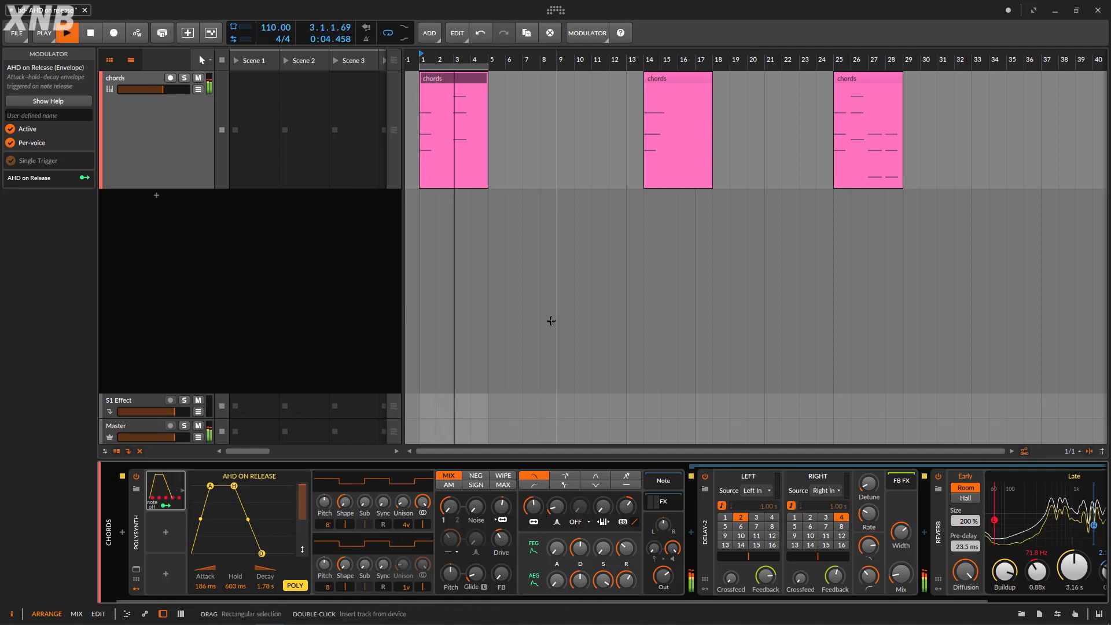
Set the filter frequency to 524 Hz, the reverb time to 4.90 s and the delay mix to 31.0%, and raise the reverb mix.
drag(533, 508, 533, 506)
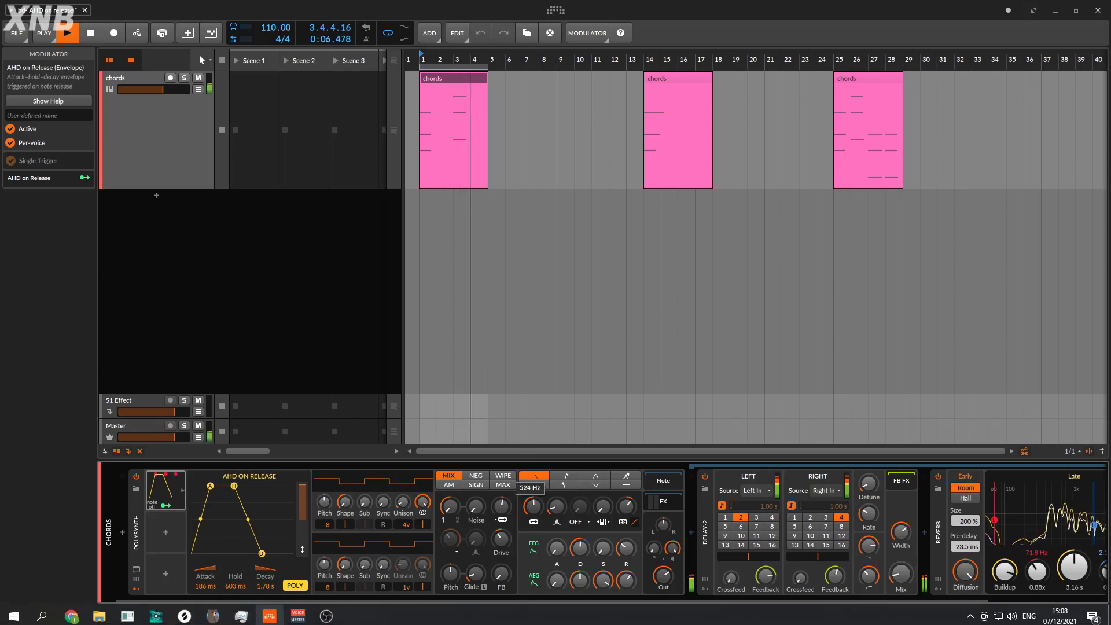
drag(485, 599, 836, 602)
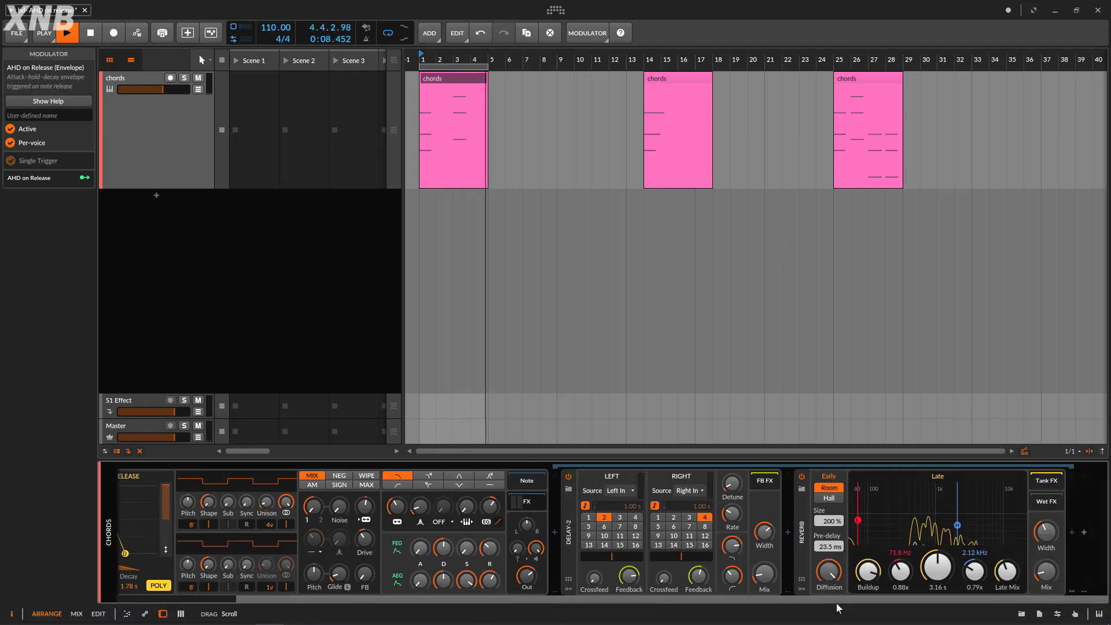
mouse_move(1046, 571)
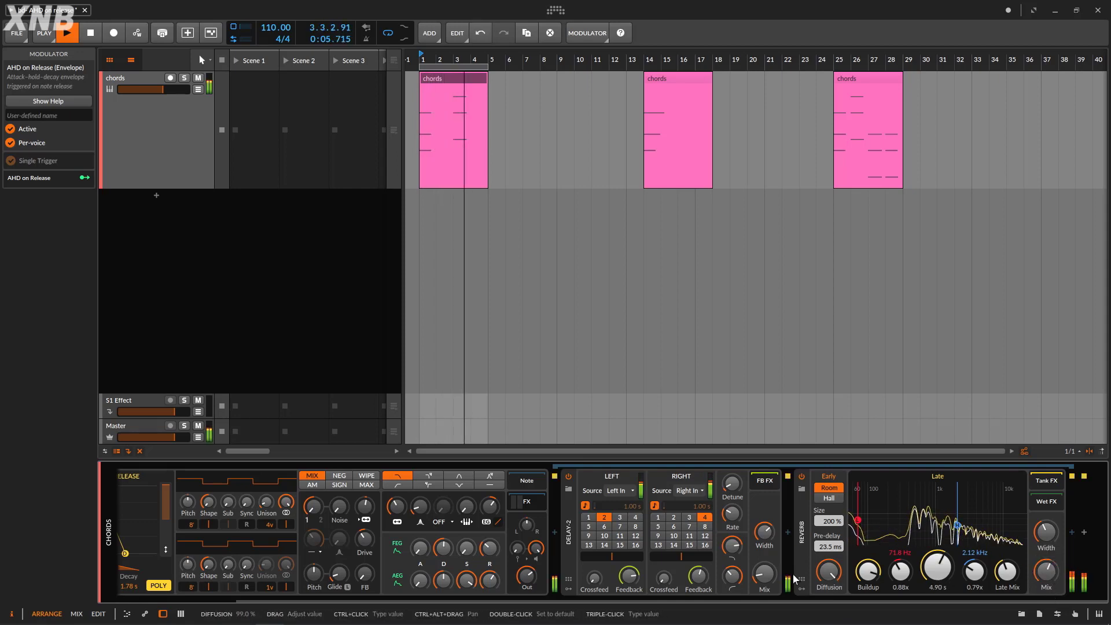
mouse_move(763, 573)
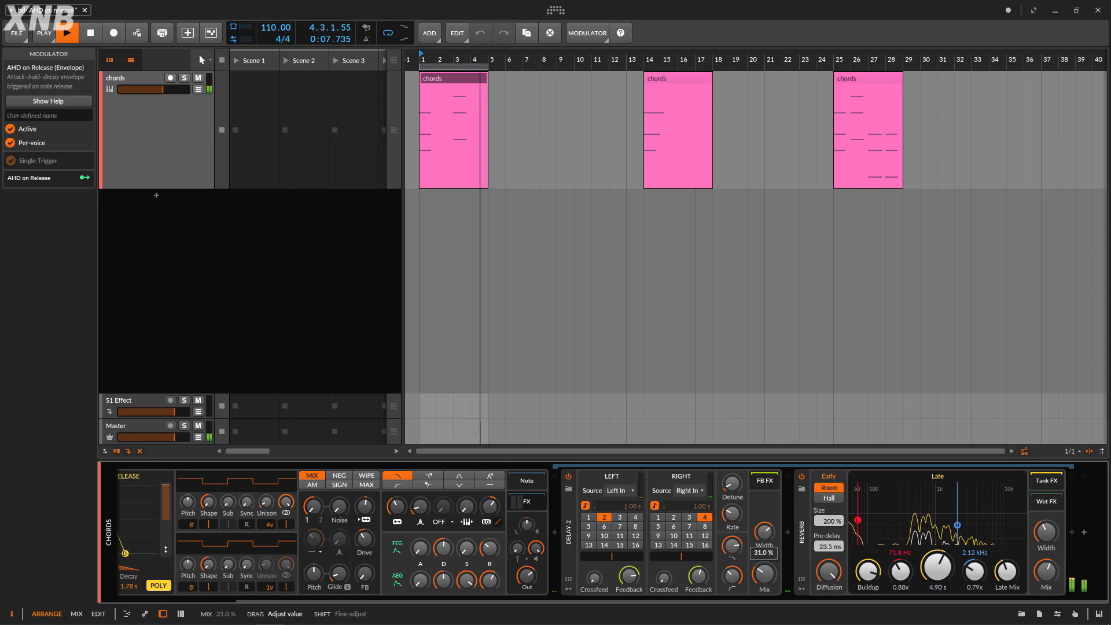
Reselect AHD on Release and turn off its per-voice output, keeping Single Trigger enabled.
click(152, 153)
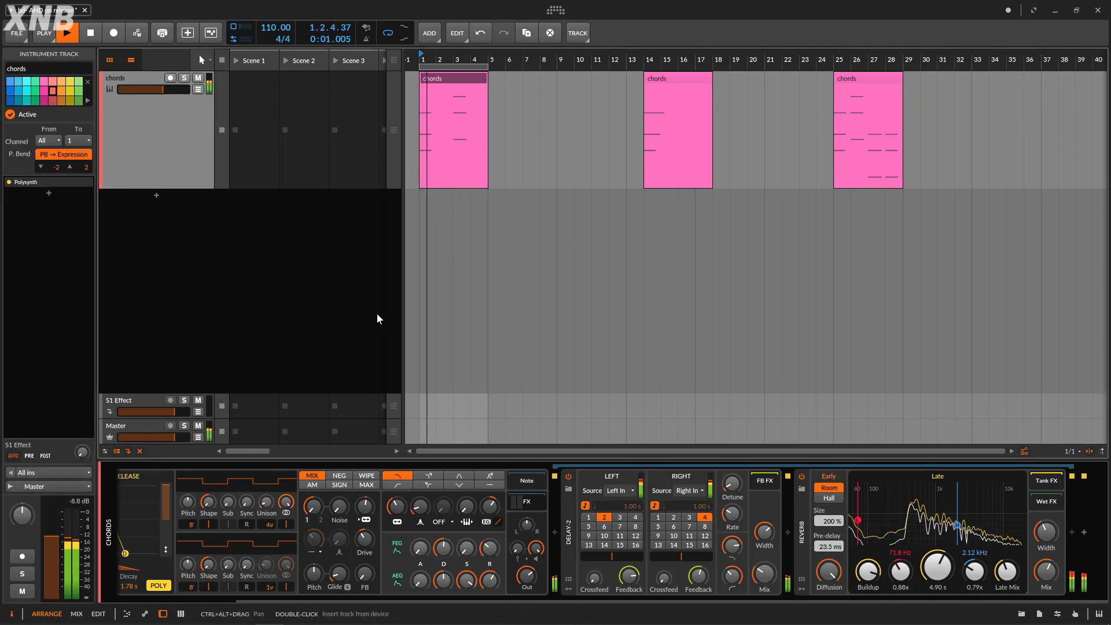
drag(408, 601, 203, 602)
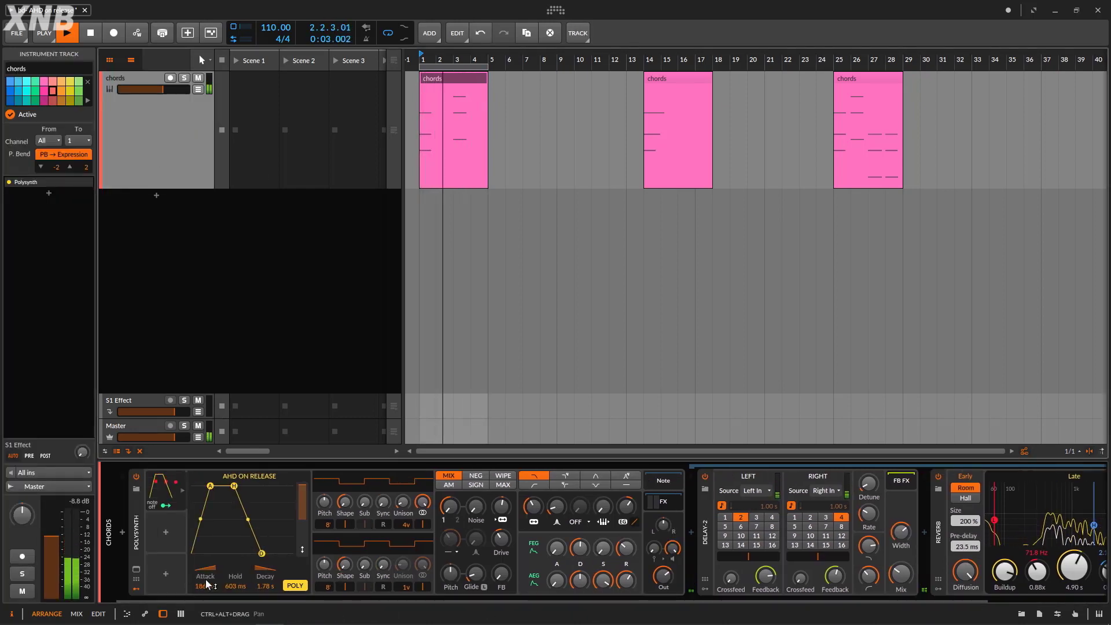
click(164, 489)
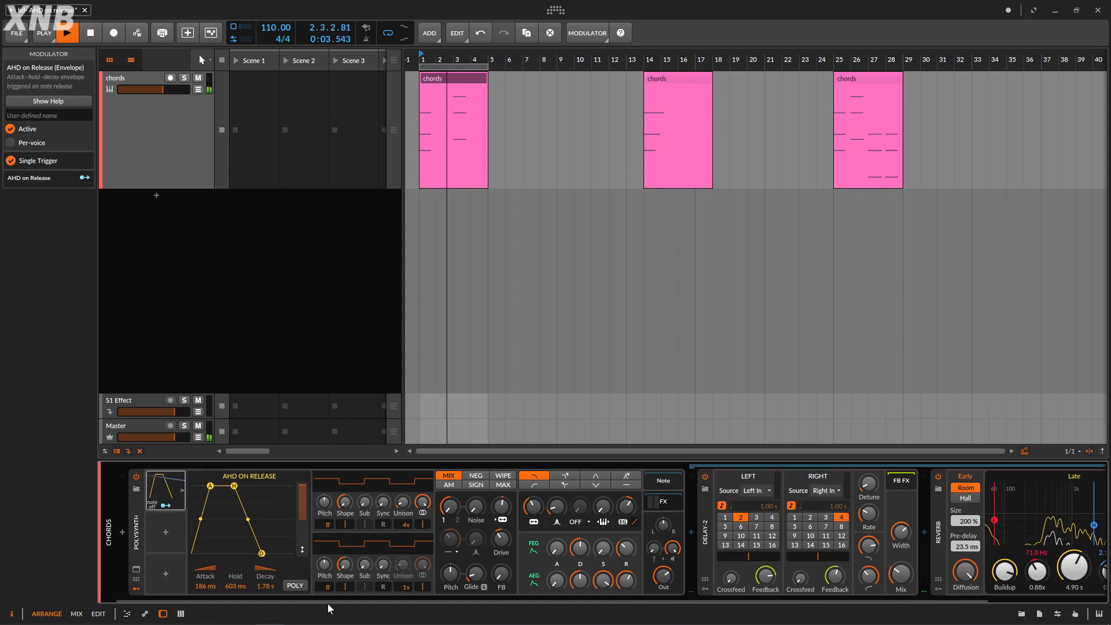
Map AHD on Release to the reverb mix at -0.725 and to the delay mix at -0.420.
drag(328, 603, 873, 596)
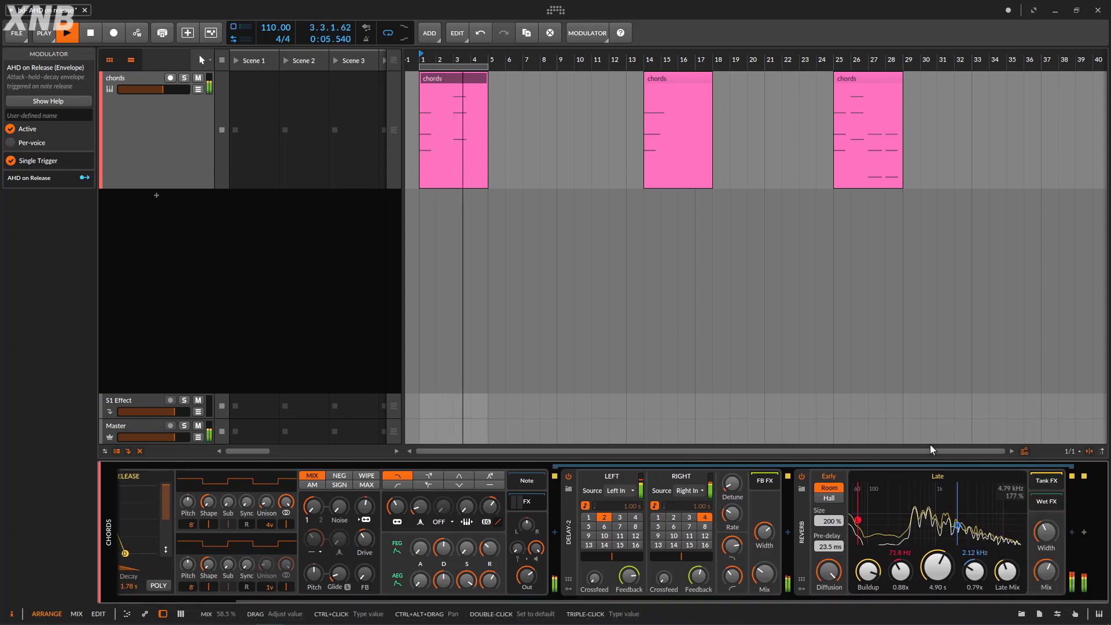
click(593, 599)
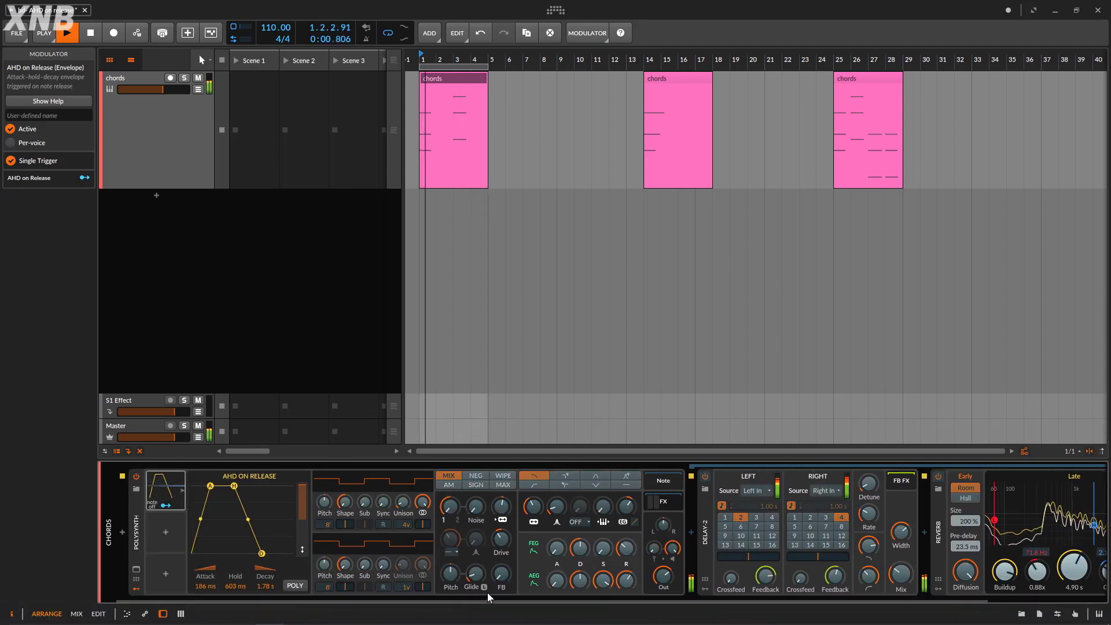
drag(488, 596, 637, 597)
drag(1046, 571, 1046, 599)
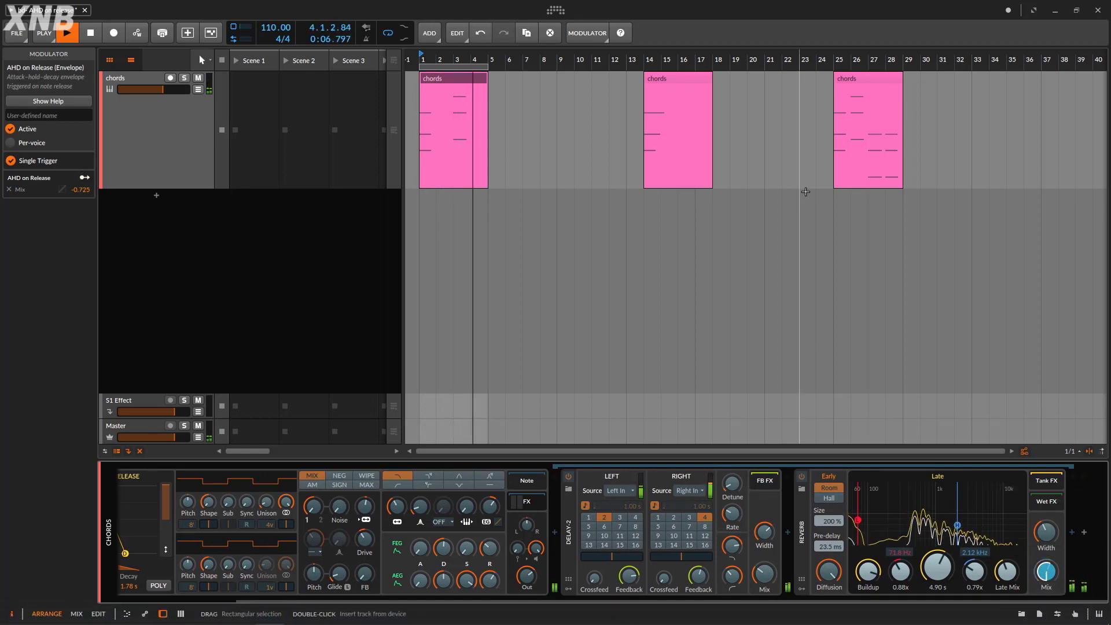
drag(772, 576, 771, 600)
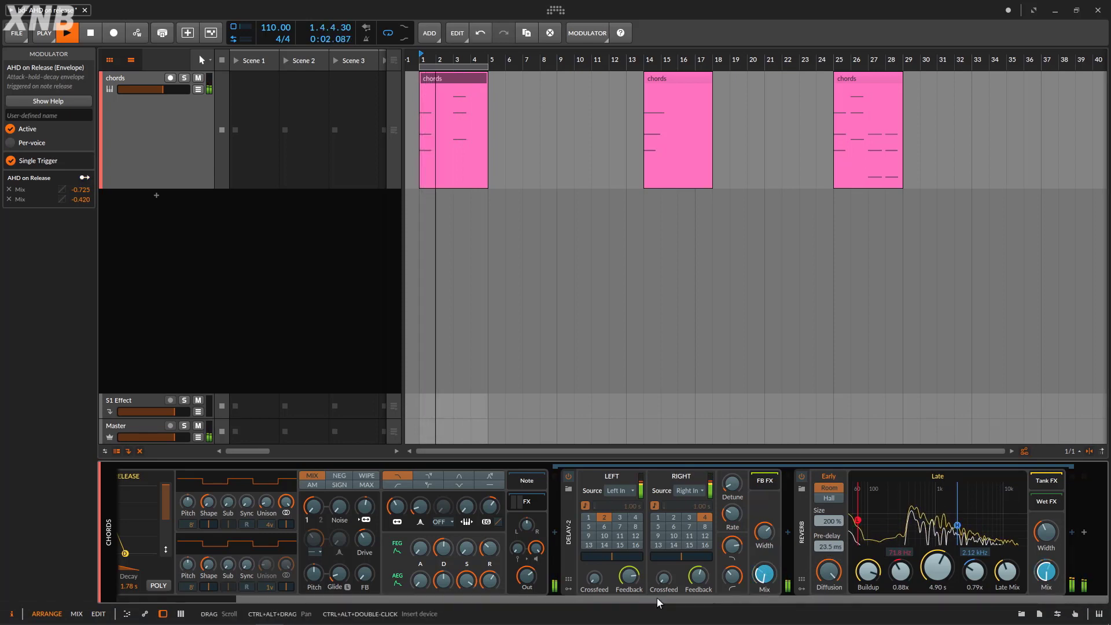
Set the AHD on Release envelope to 1.07 s attack and 1.45 s hold, and check its effect on the delay and reverb mixes.
drag(521, 602, 293, 599)
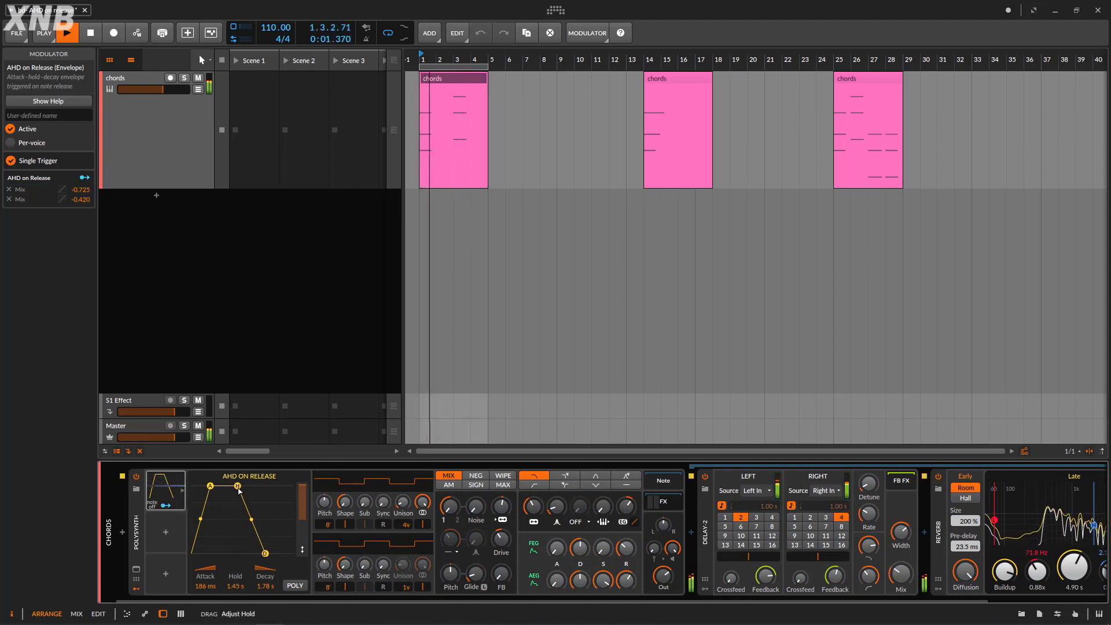
drag(210, 487, 217, 486)
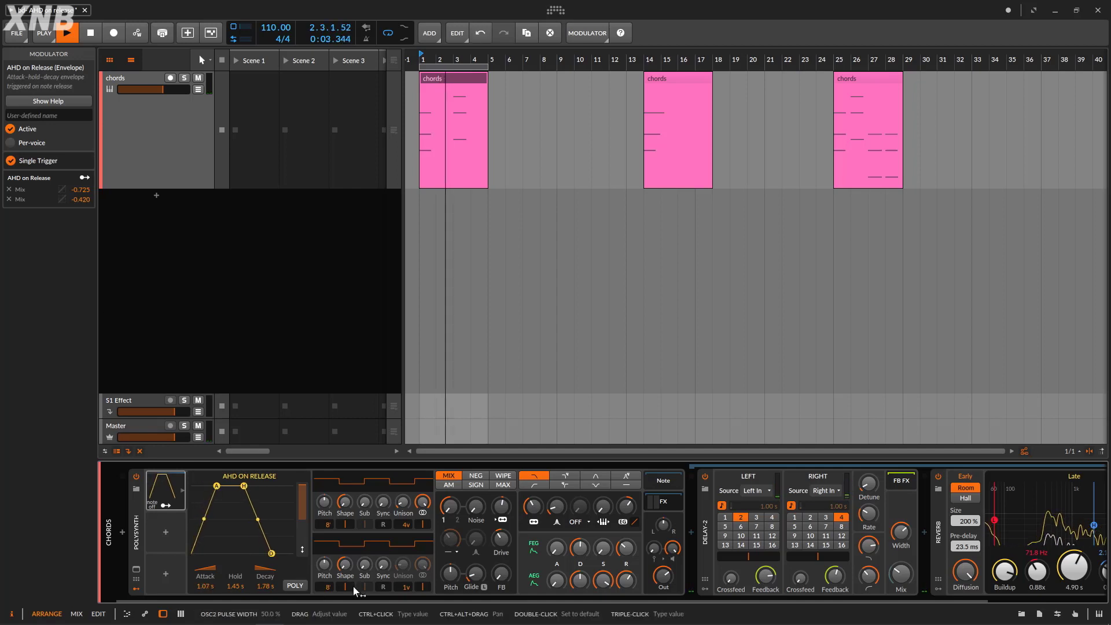
drag(374, 597, 886, 597)
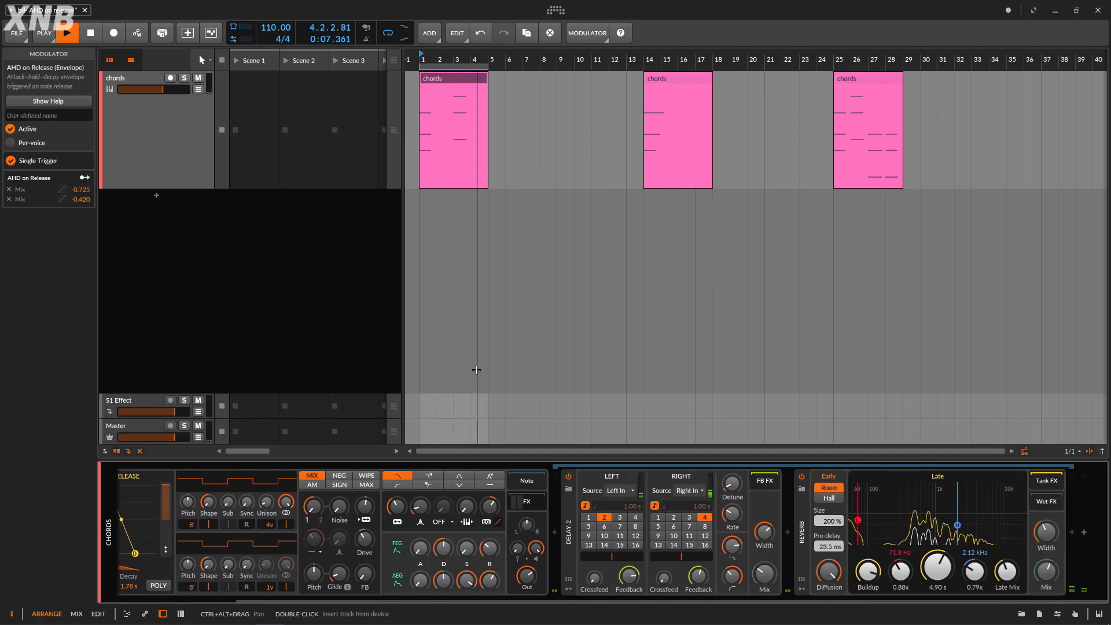
drag(852, 601, 502, 602)
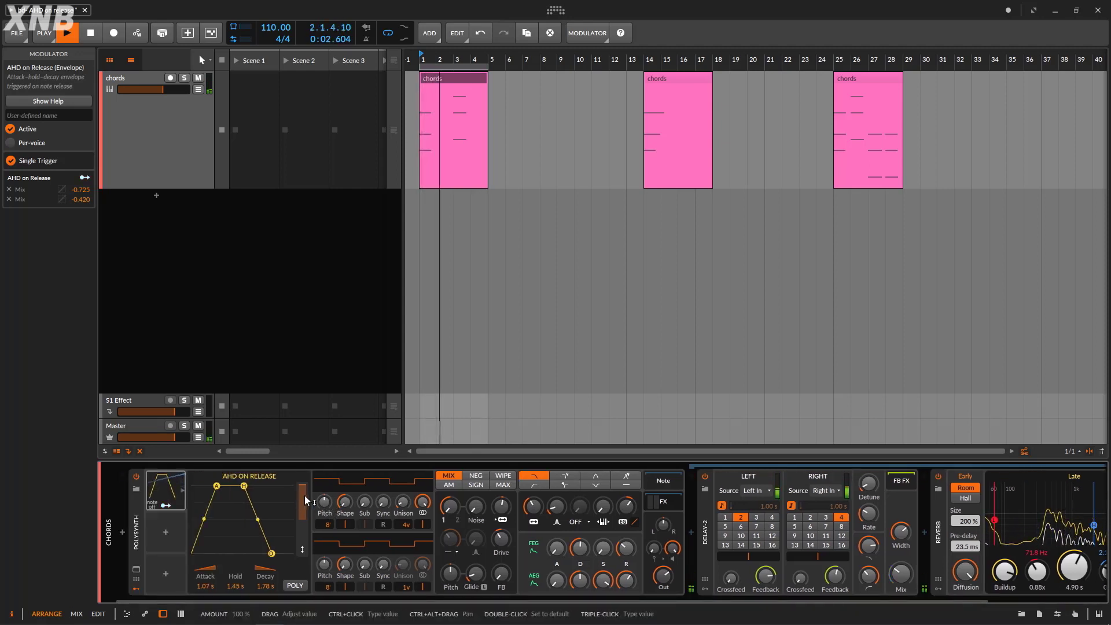
Try AHD on Release's amount at 33.0% and at its negative extreme, checking the effect mixes.
mouse_move(305, 495)
mouse_down()
mouse_move(304, 520)
mouse_move(302, 491)
mouse_up()
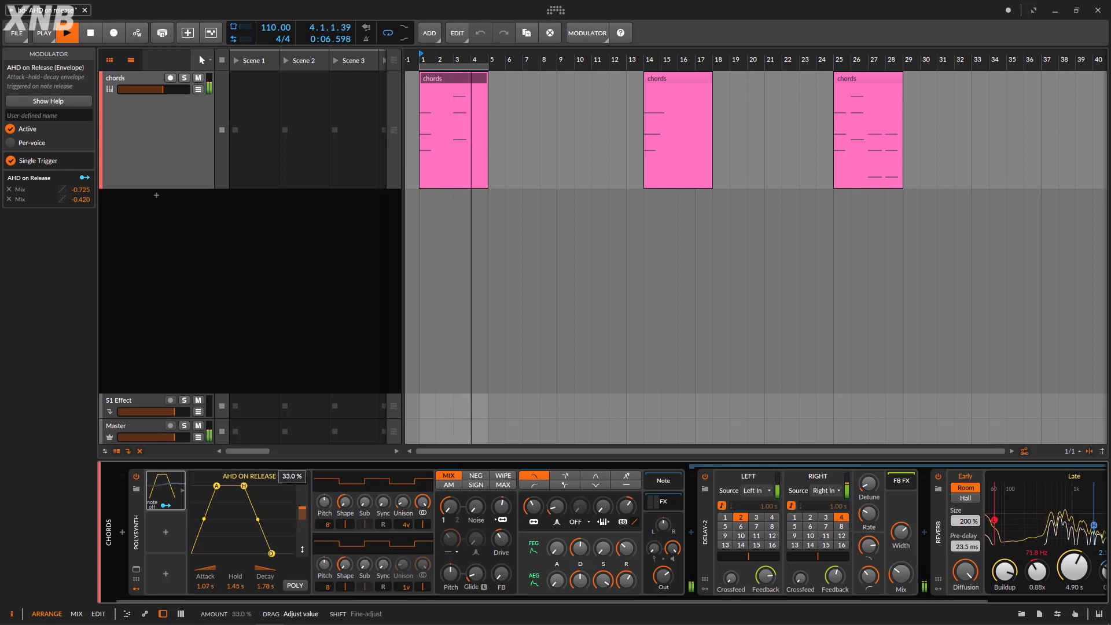
drag(408, 602, 768, 592)
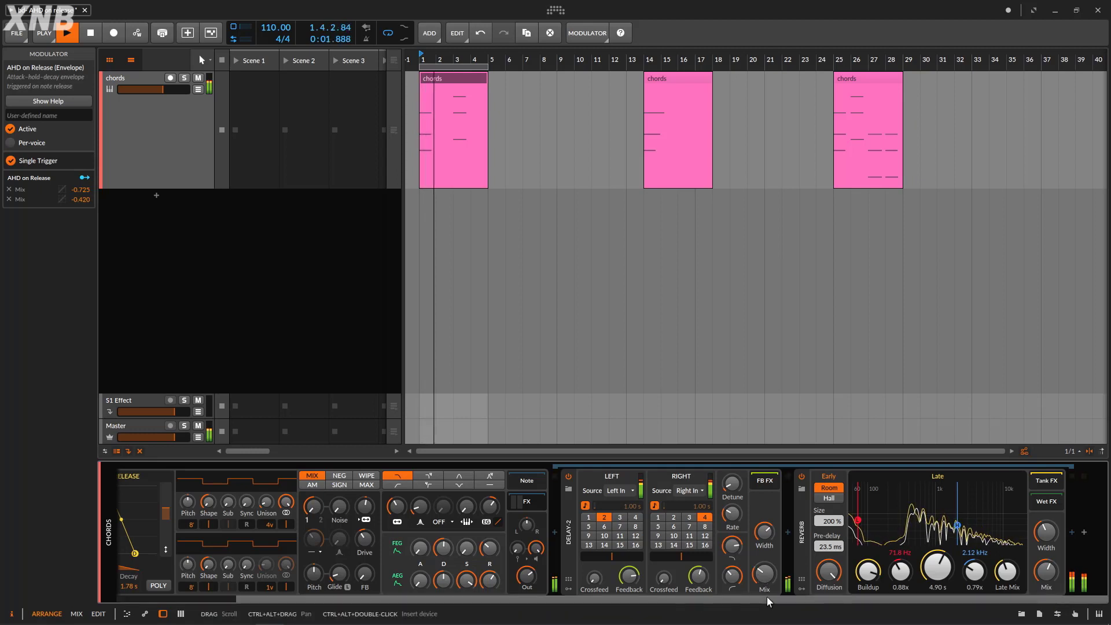
drag(762, 598, 355, 587)
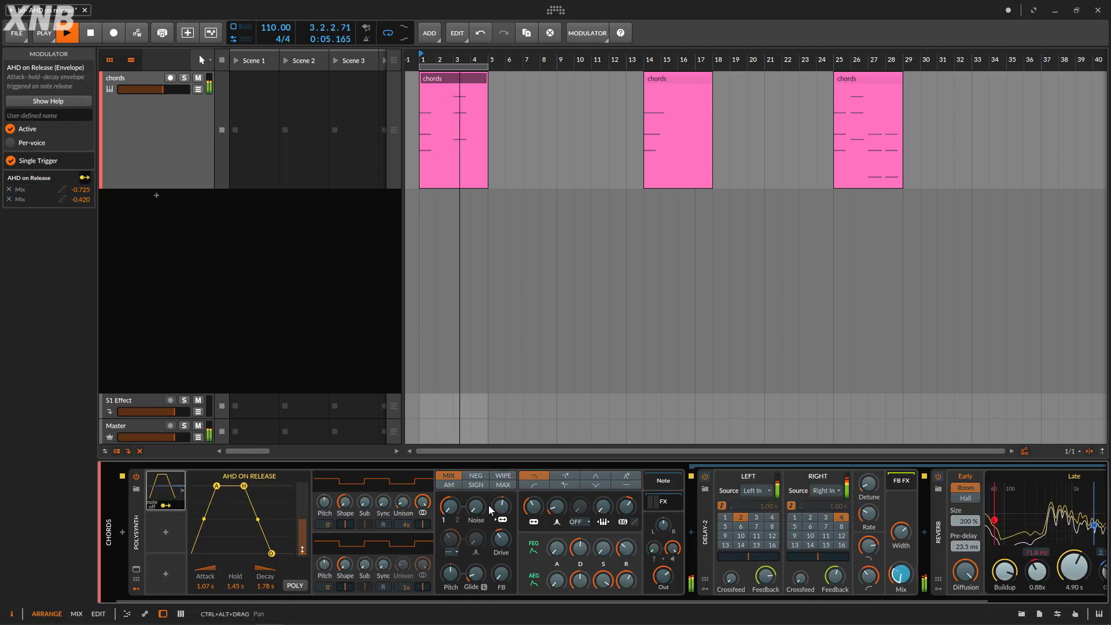
click(168, 507)
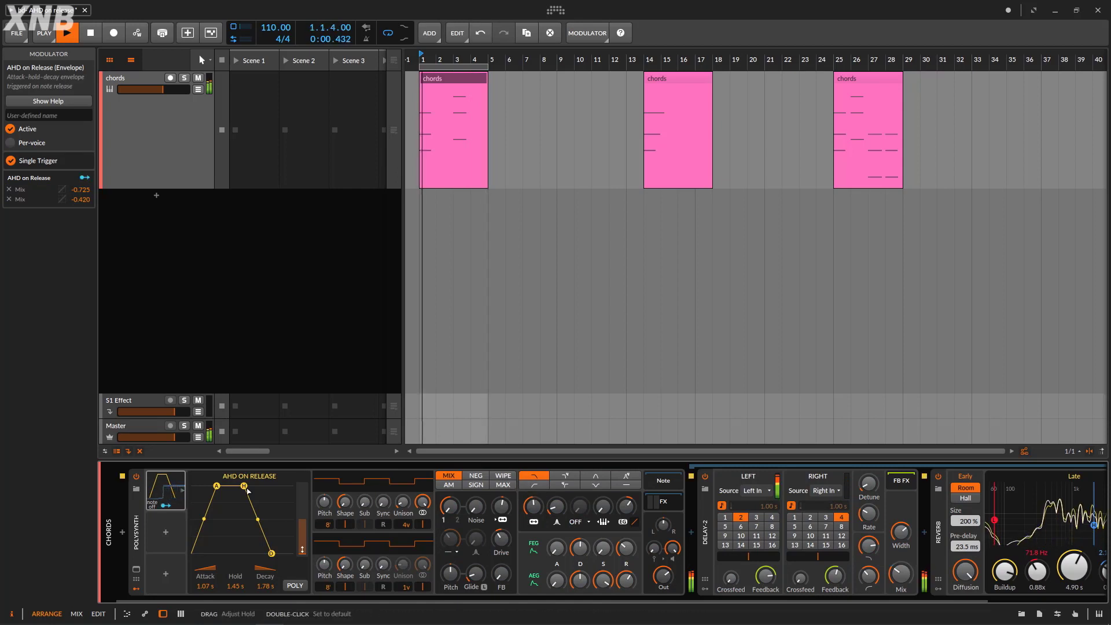
Map AHD on Release to the filter frequency at +38.50, restore its full positive amount, and stop playback.
drag(168, 506, 533, 502)
click(164, 506)
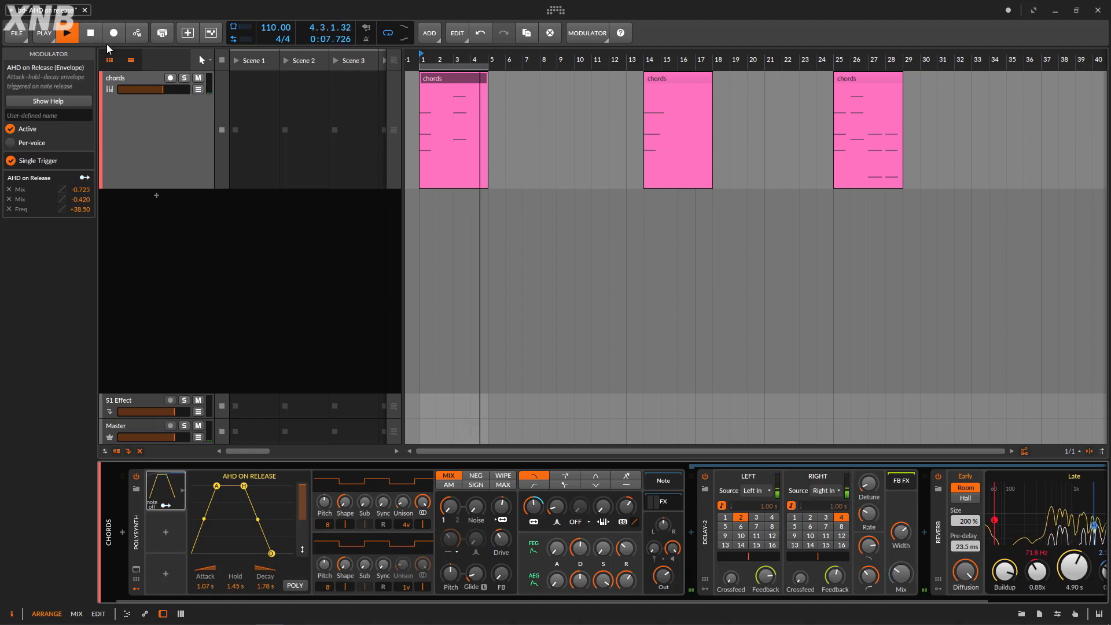
click(90, 34)
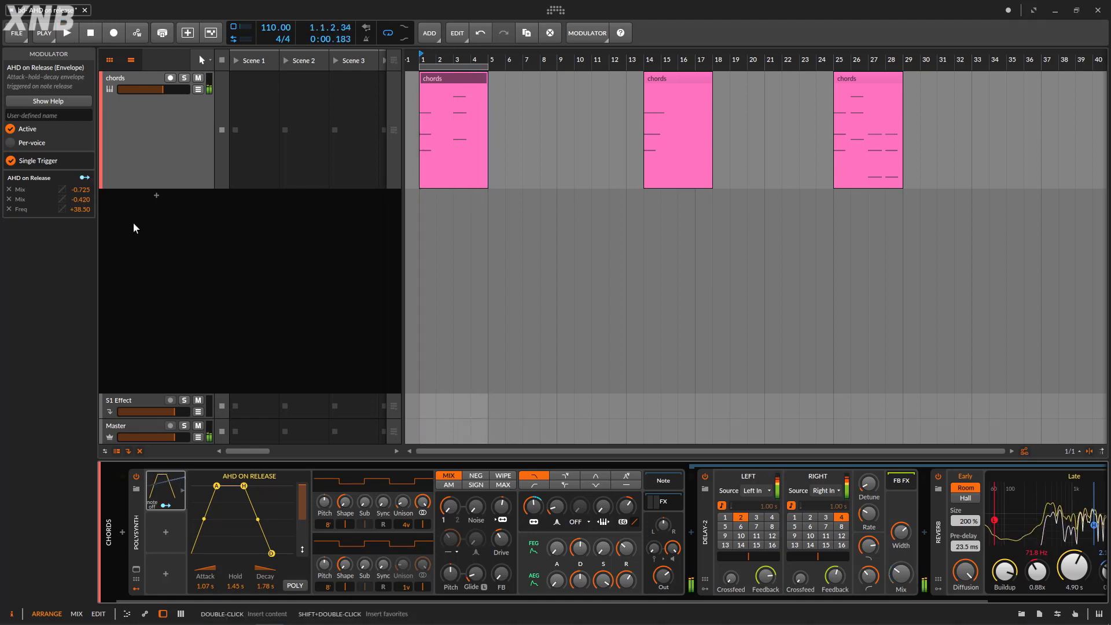